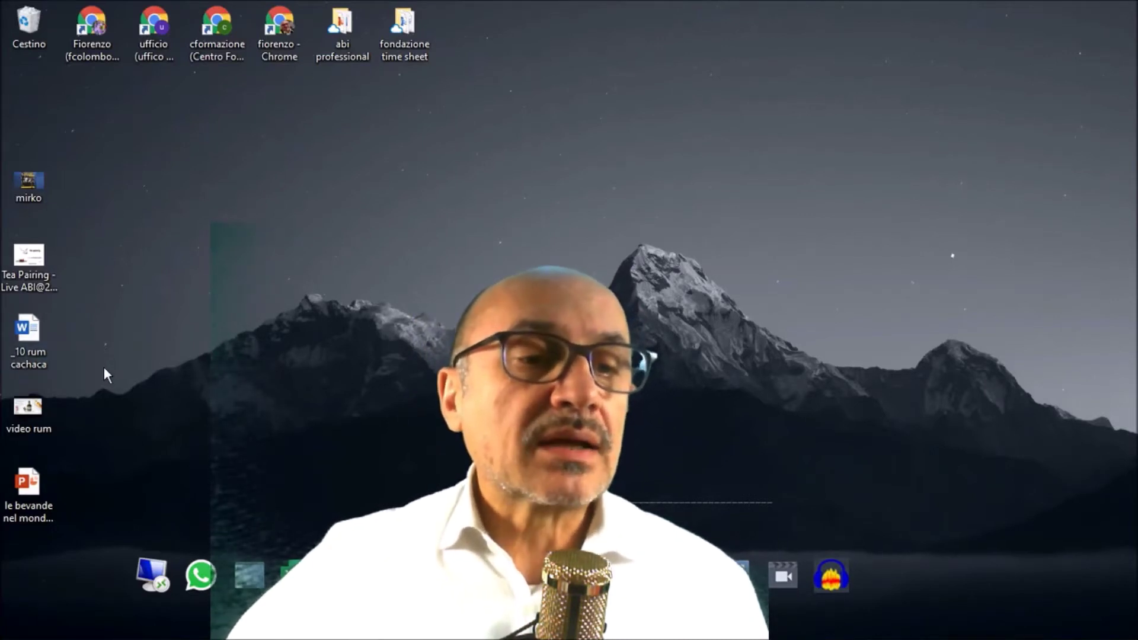
# Create a new folder on the desktop and name it prova.
pyautogui.rightClick(132, 343)
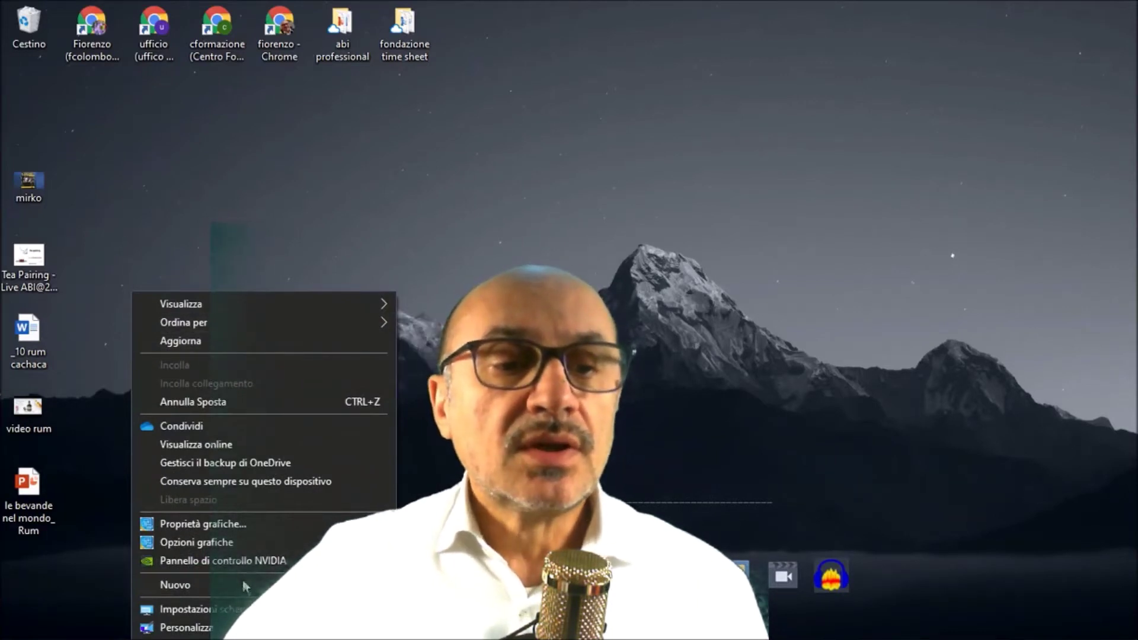
pyautogui.moveTo(175, 584)
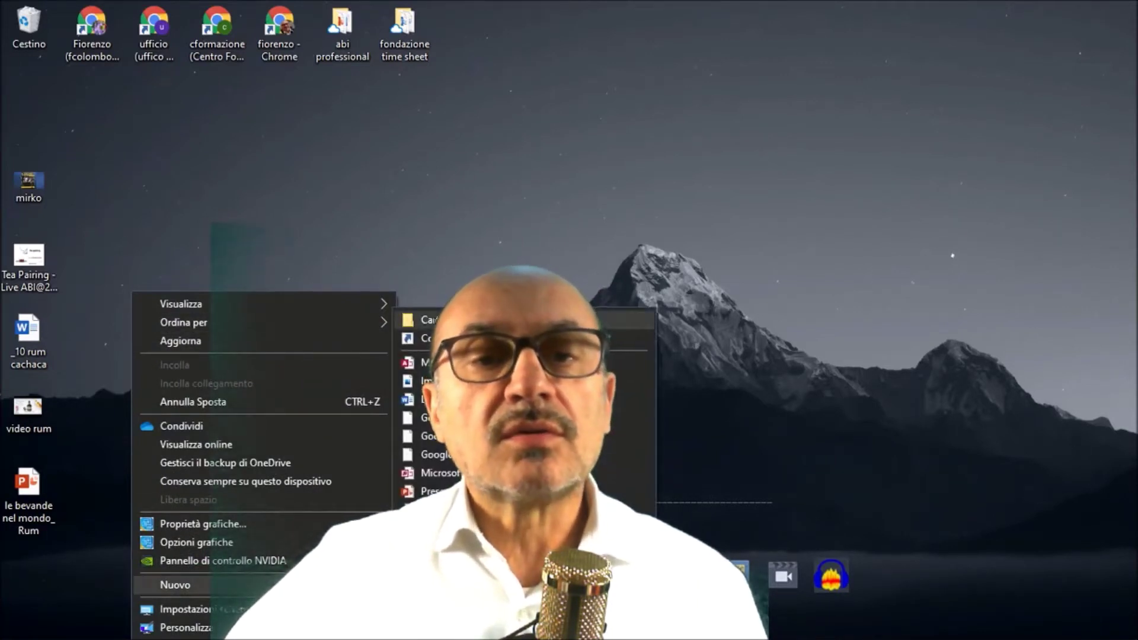
pyautogui.click(436, 321)
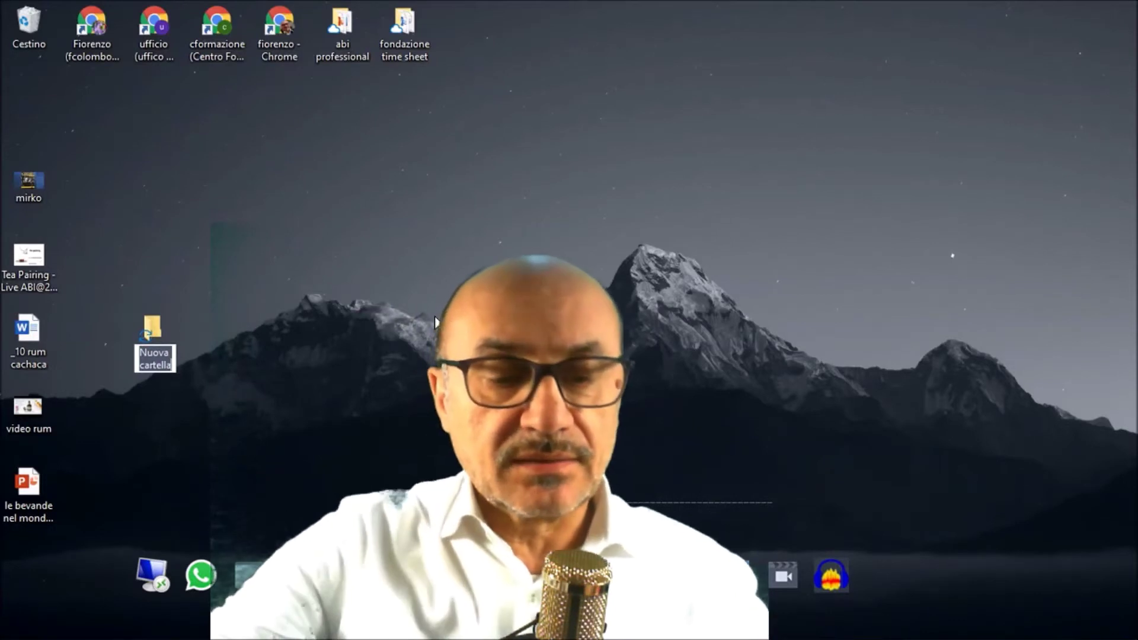
pyautogui.write('p')
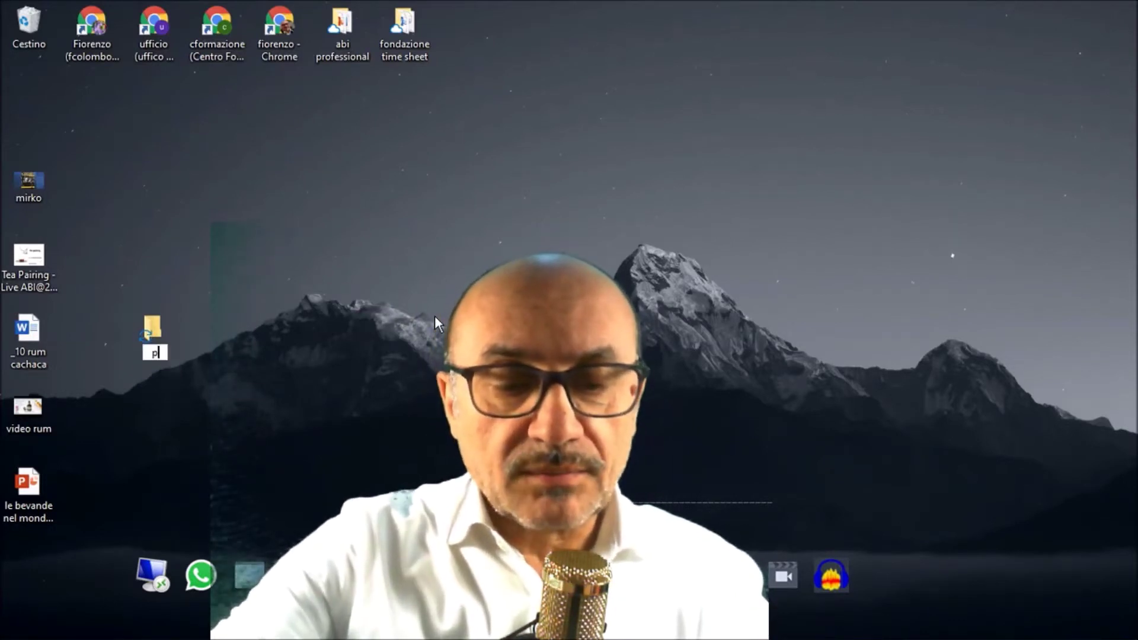
pyautogui.write('rova')
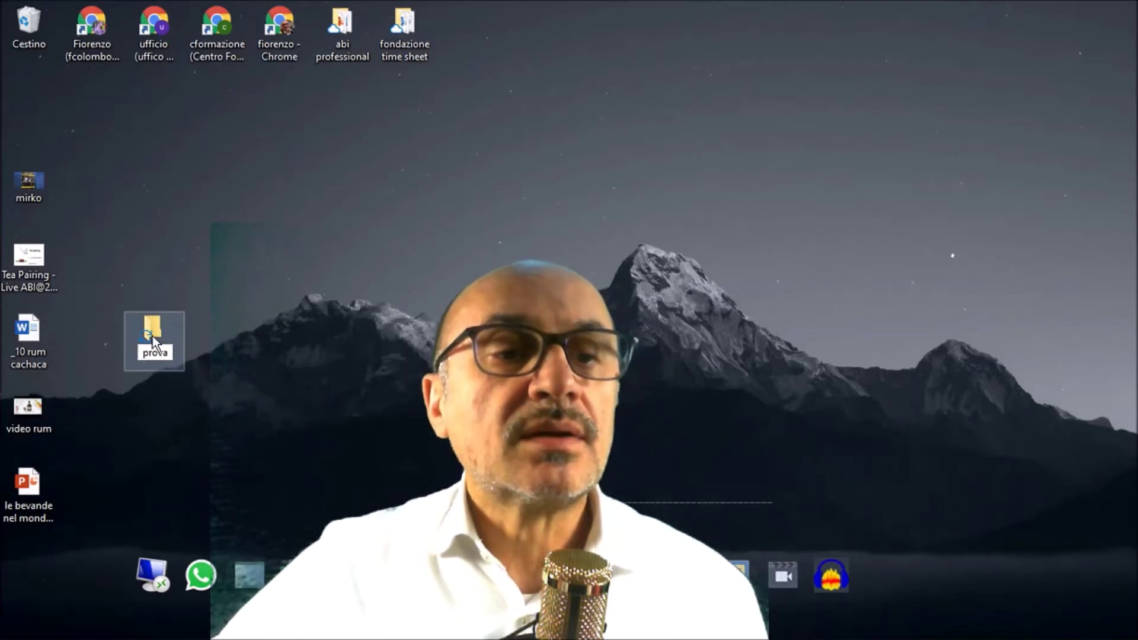
pyautogui.click(269, 316)
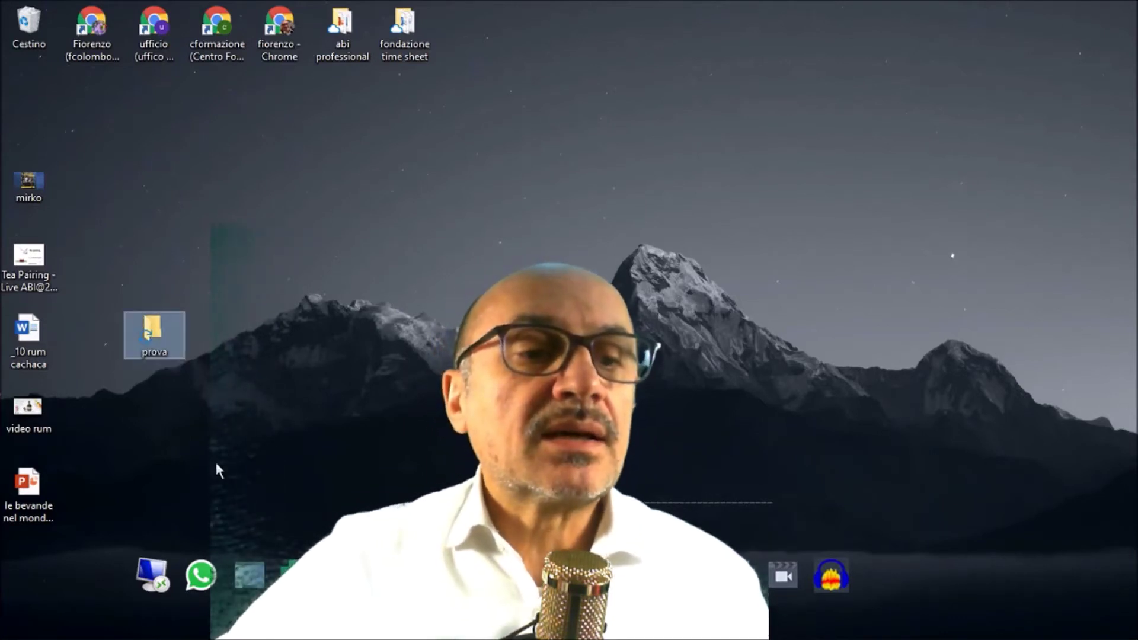
# Move the _10 rum cachaca, video rum and le bevande nel mondo_ Rum files from the desktop into the prova folder, then close its window.
pyautogui.click(23, 328)
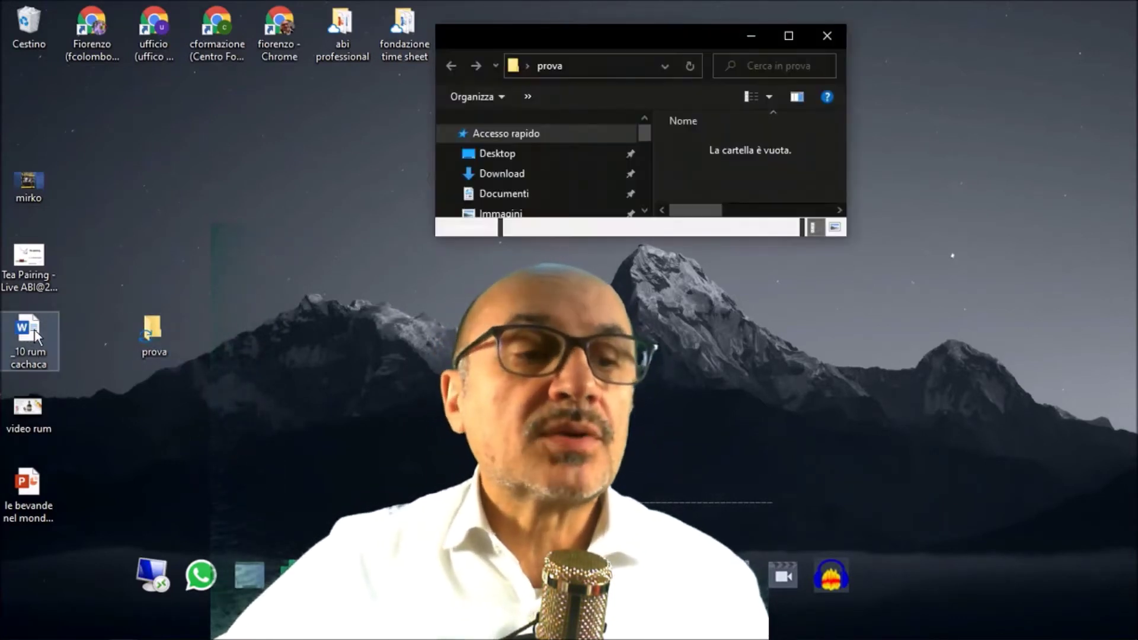
pyautogui.moveTo(23, 328); pyautogui.dragTo(149, 331)
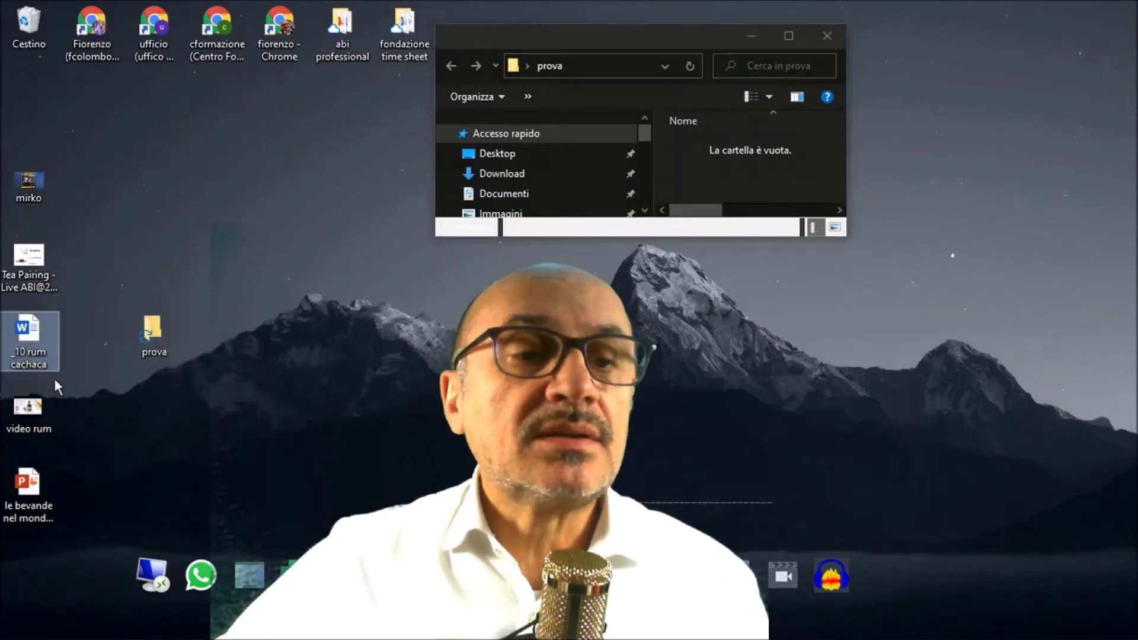
pyautogui.moveTo(20, 408); pyautogui.dragTo(153, 329)
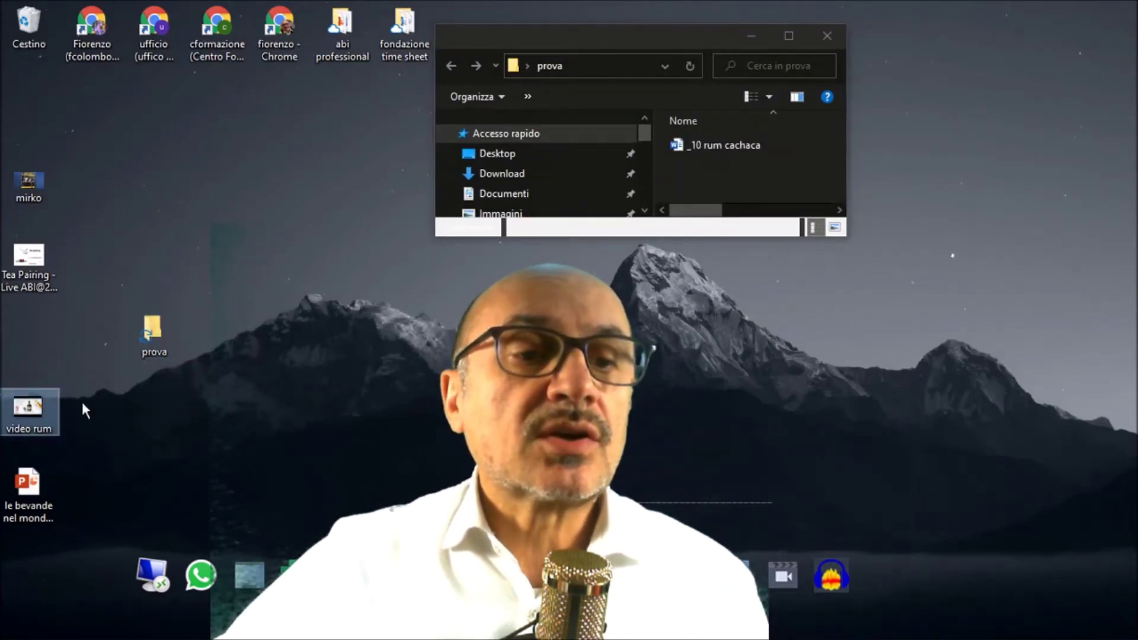
pyautogui.moveTo(7, 519); pyautogui.dragTo(54, 359)
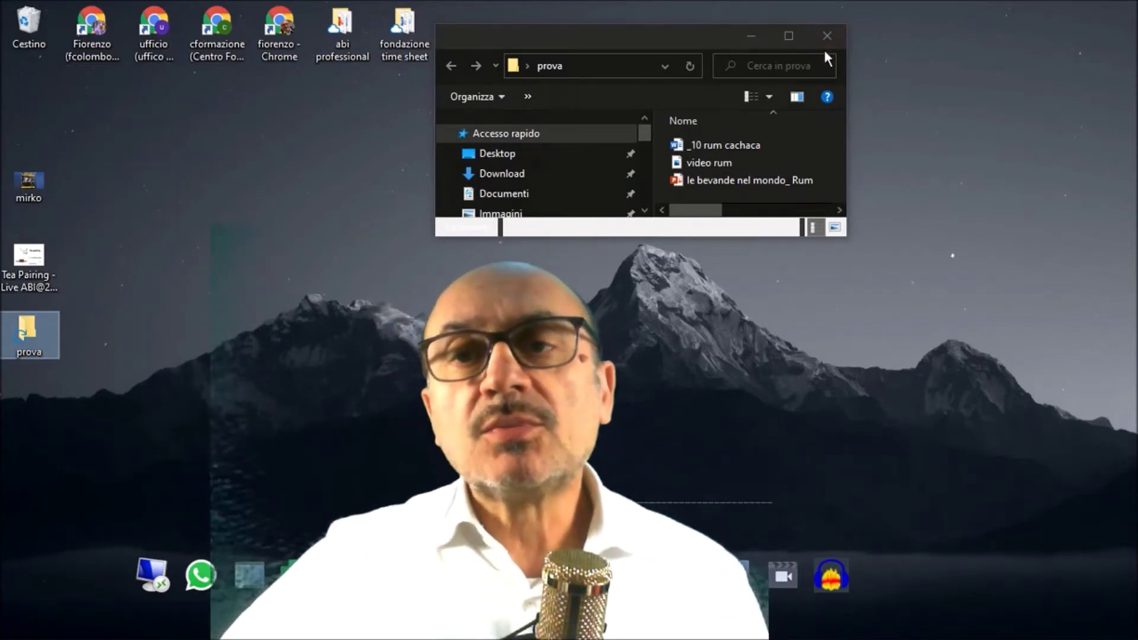
pyautogui.click(827, 38)
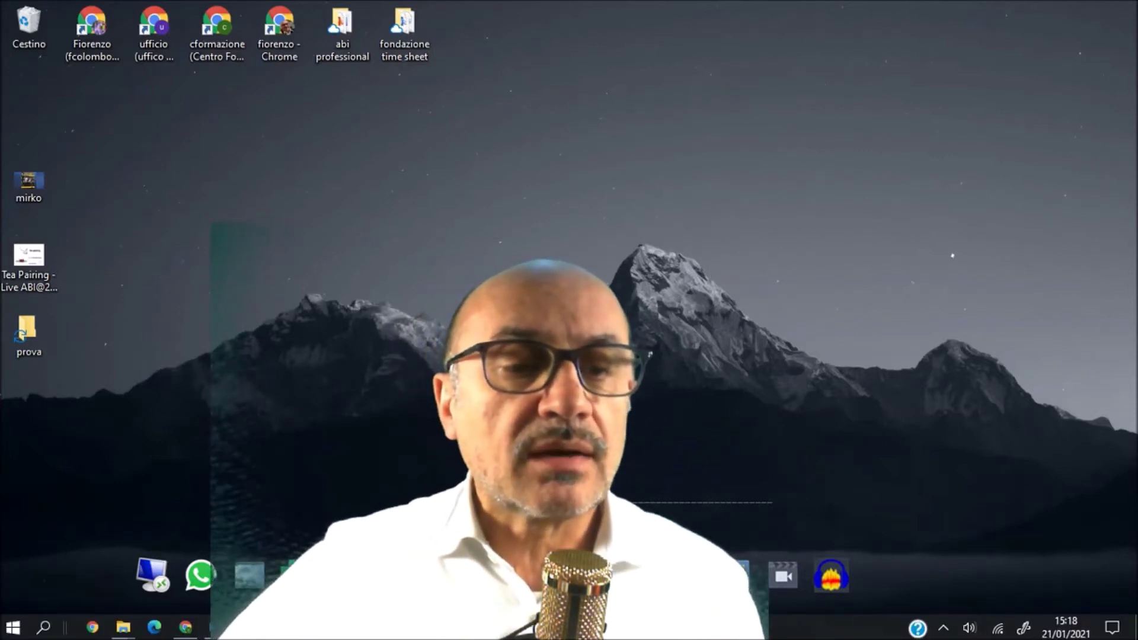
# Switch to the Corso Formatori Prova course in Chrome and open Google Calendar from its Lavori del corso page.
pyautogui.moveTo(185, 627)
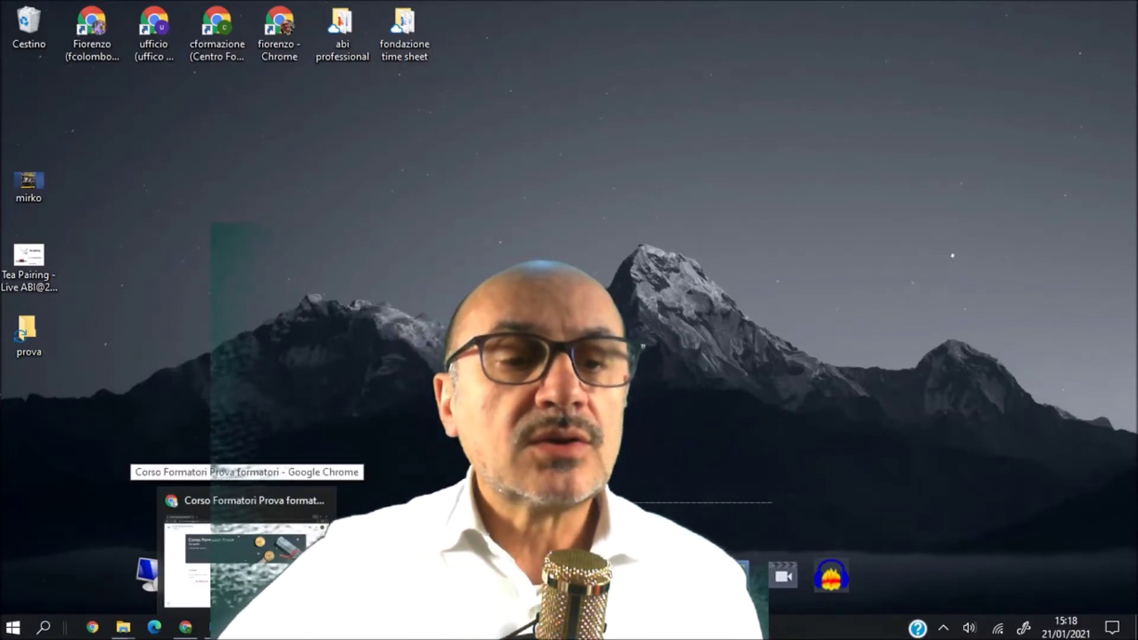
pyautogui.click(261, 578)
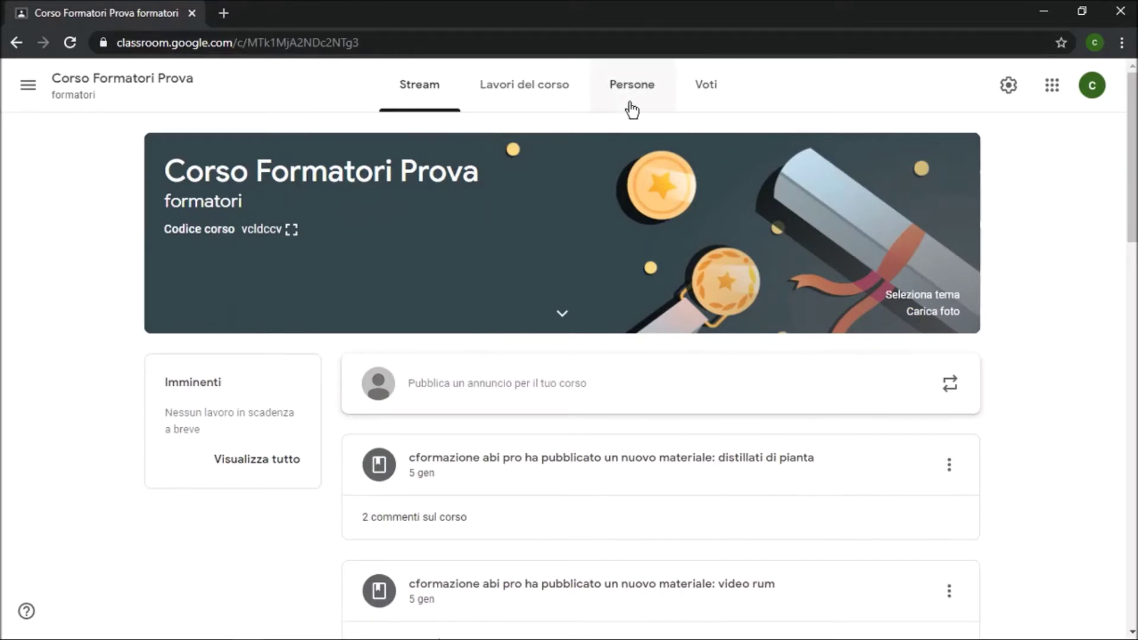
pyautogui.click(558, 96)
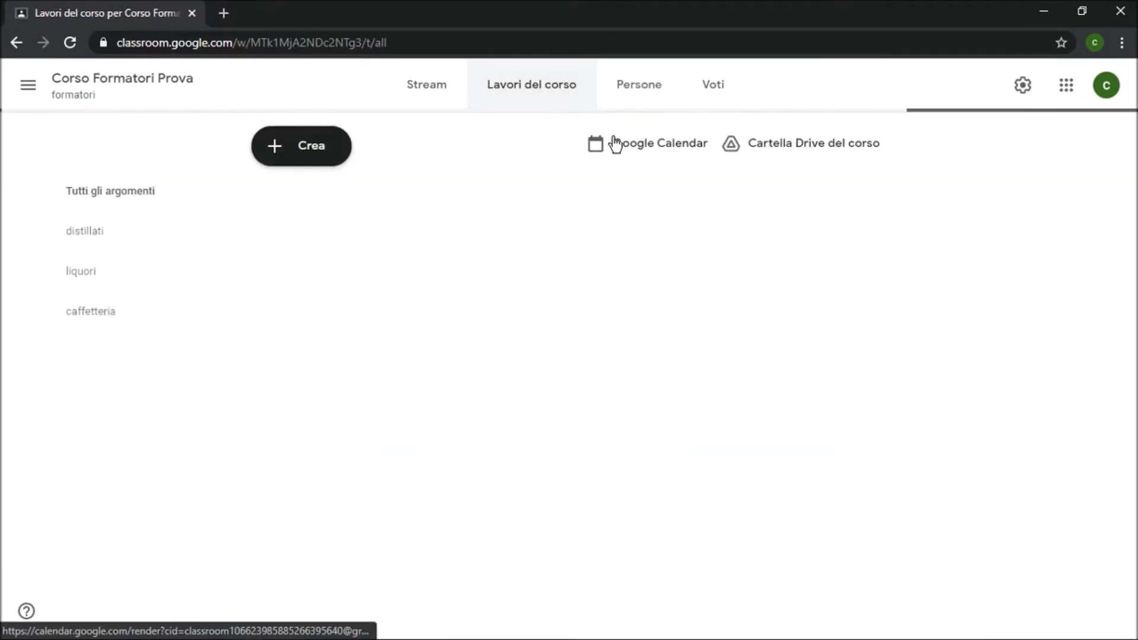
pyautogui.click(648, 154)
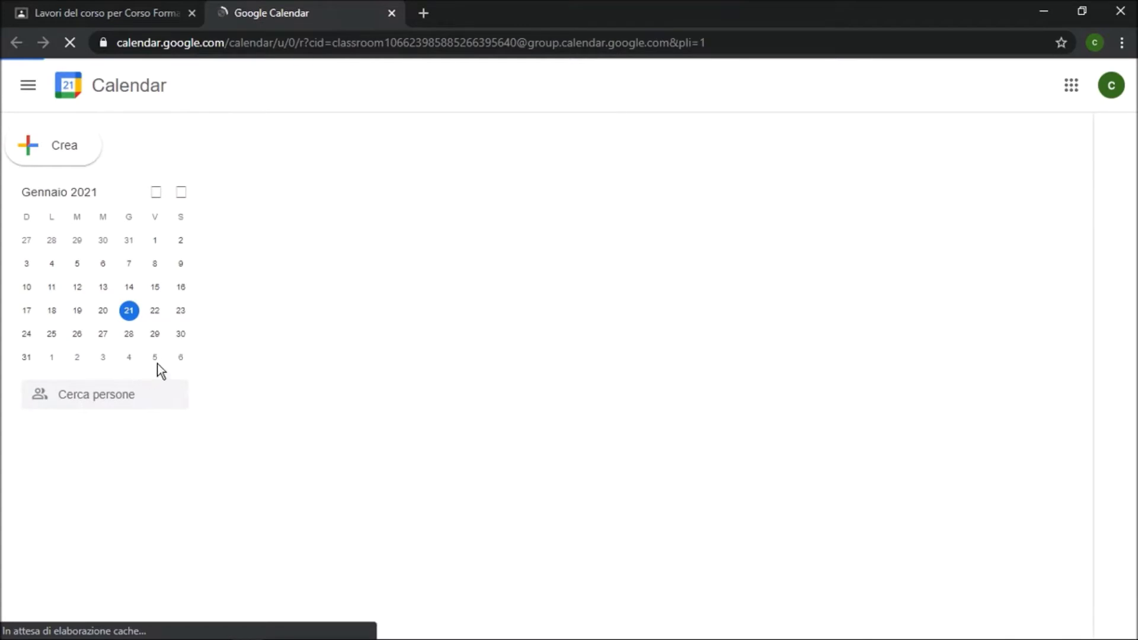
# Open the incontro centro formazione event on 21 January 2021 and launch its Google Meet call.
pyautogui.click(77, 265)
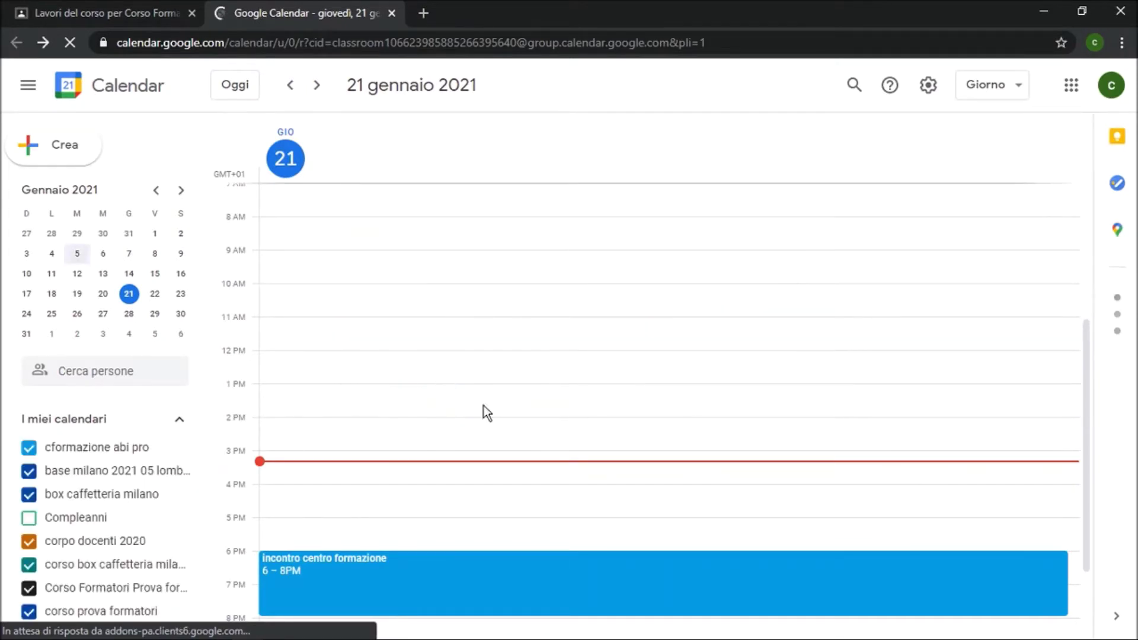
pyautogui.doubleClick(514, 578)
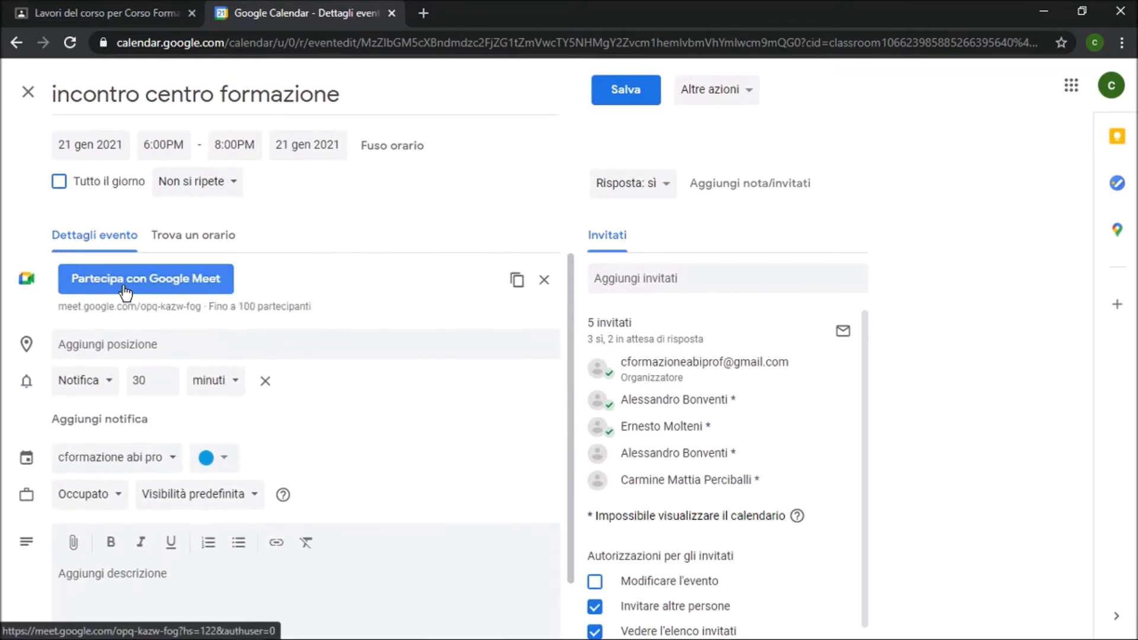
pyautogui.click(124, 285)
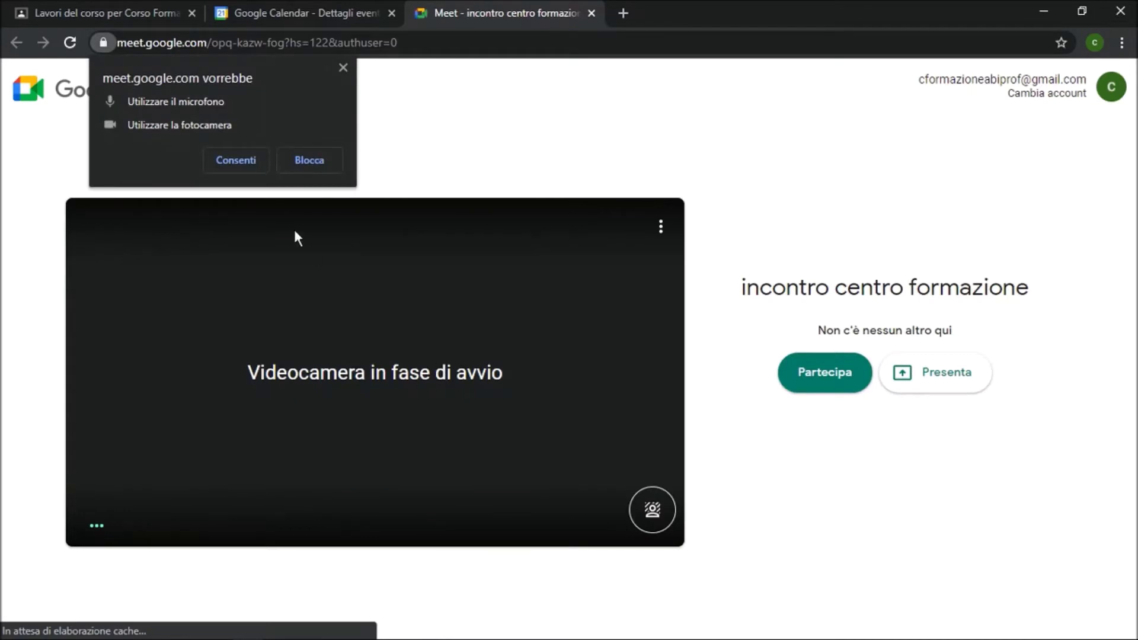
# Block microphone, camera and notification access for Meet and join the incontro centro formazione meeting.
pyautogui.click(299, 159)
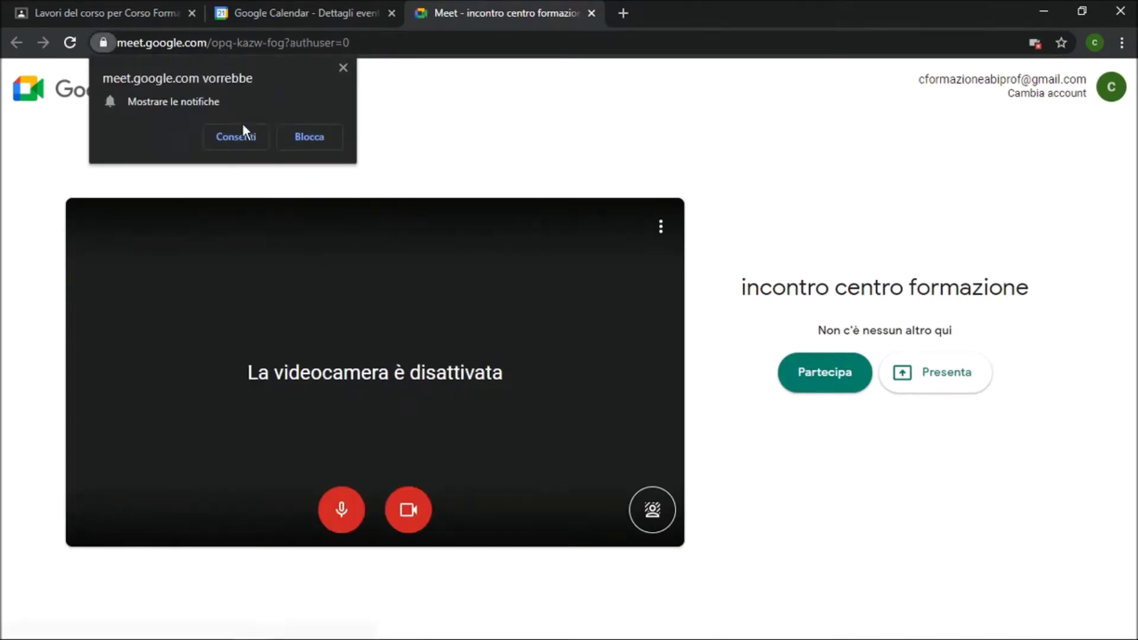
pyautogui.click(297, 136)
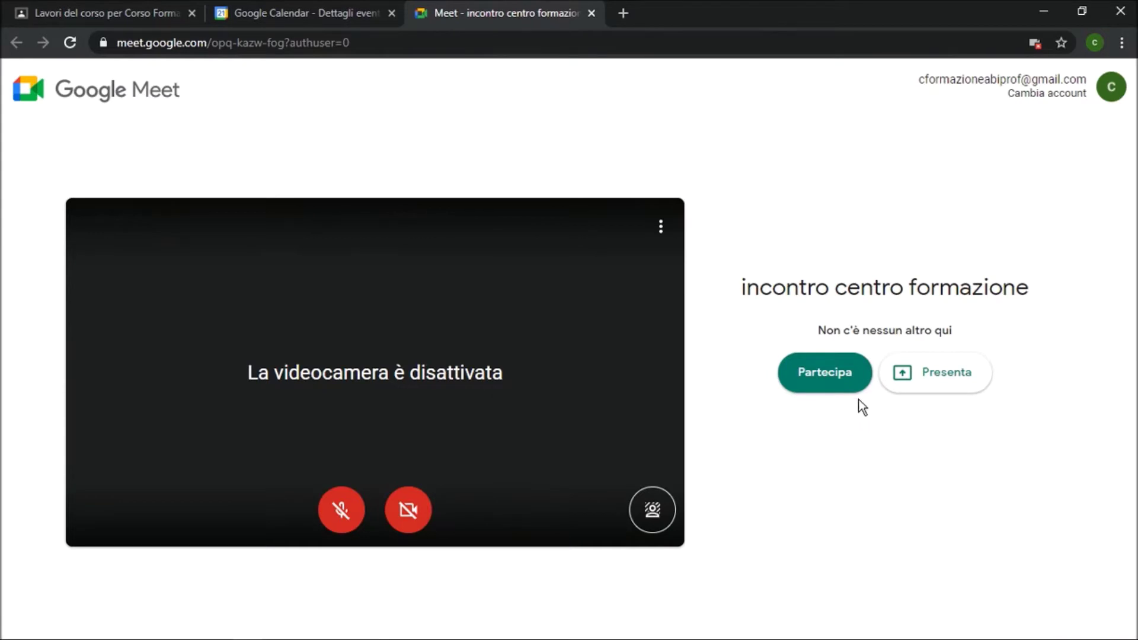
pyautogui.click(839, 376)
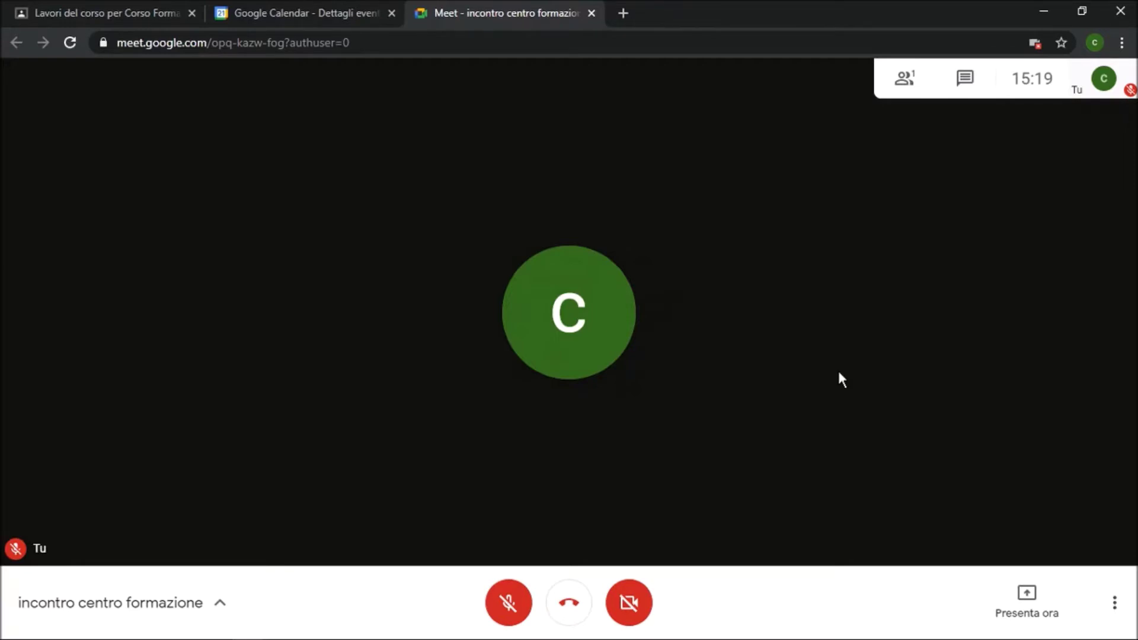
# Present the entire screen Schermo 1 in the meeting and hide the sharing notice.
pyautogui.click(1027, 604)
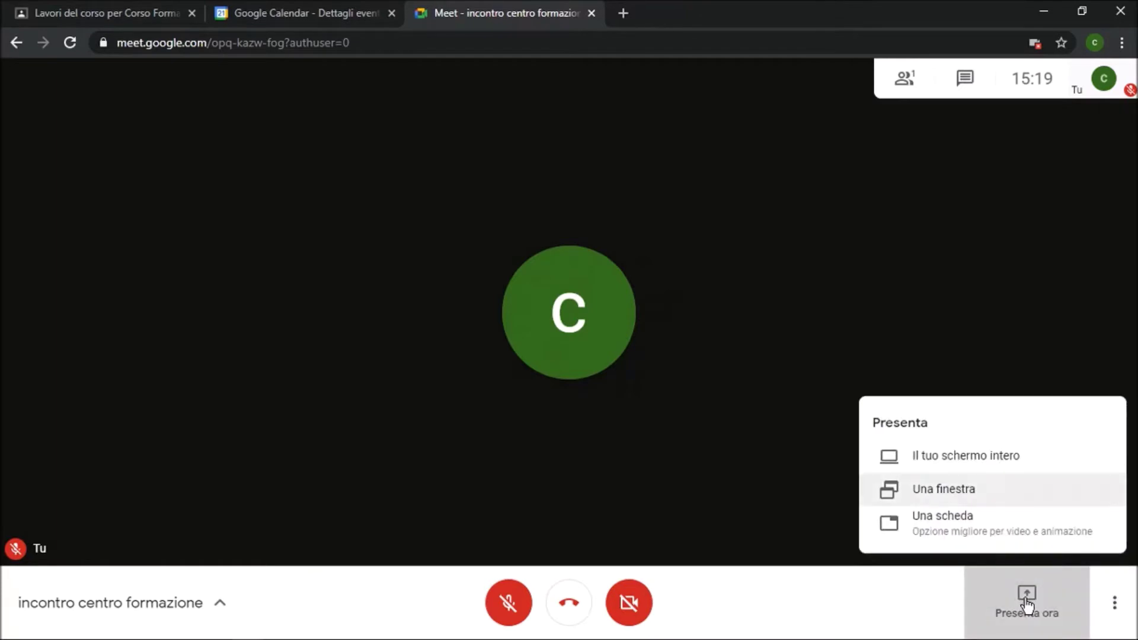
pyautogui.click(947, 460)
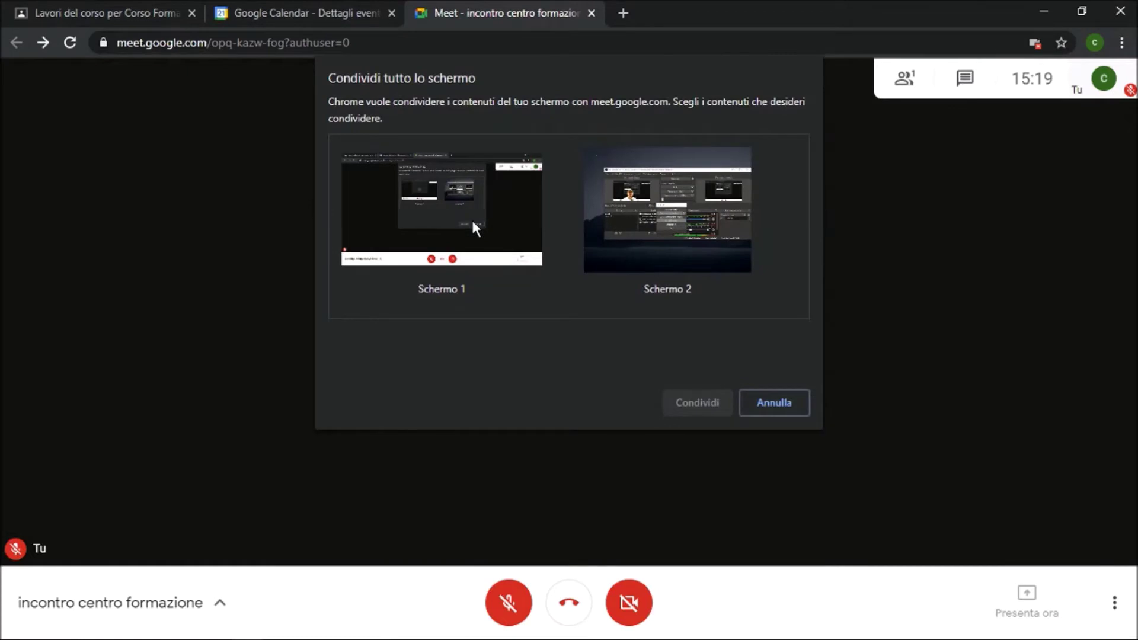
pyautogui.click(473, 222)
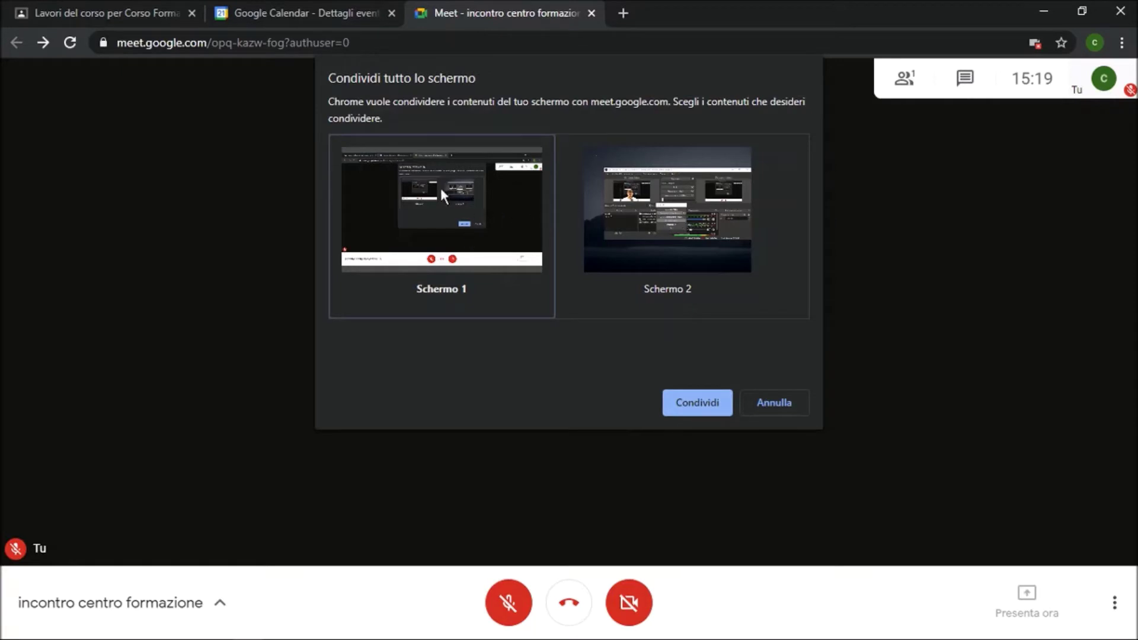
pyautogui.click(691, 404)
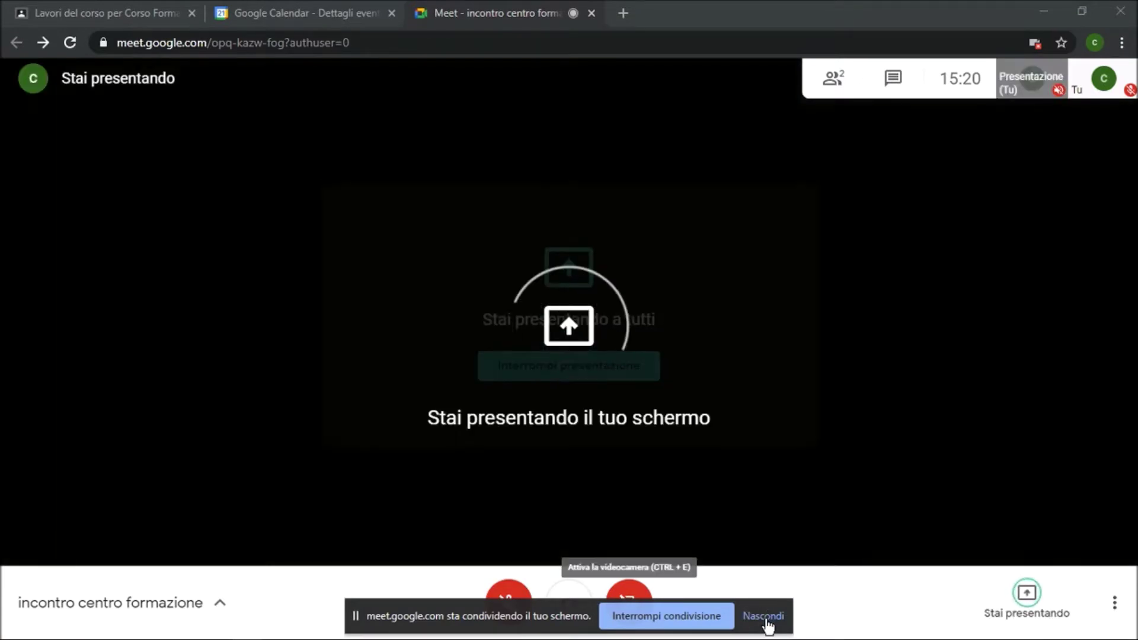
pyautogui.click(763, 617)
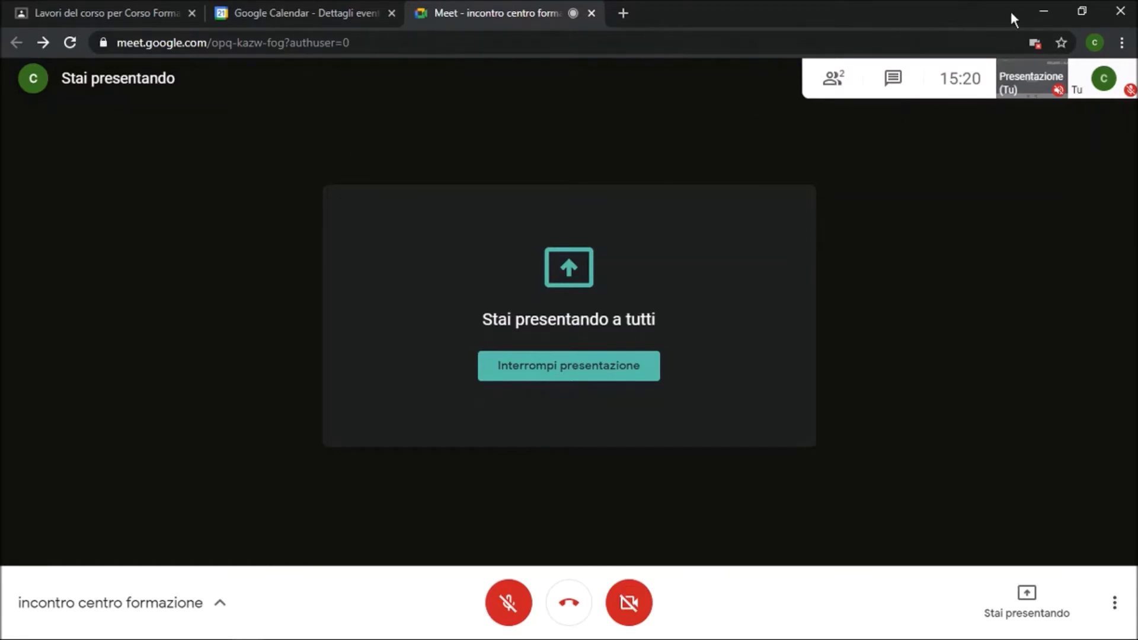
# Minimize the browser, open the prova folder maximized and open the le bevande nel mondo_ Rum presentation.
pyautogui.click(1043, 13)
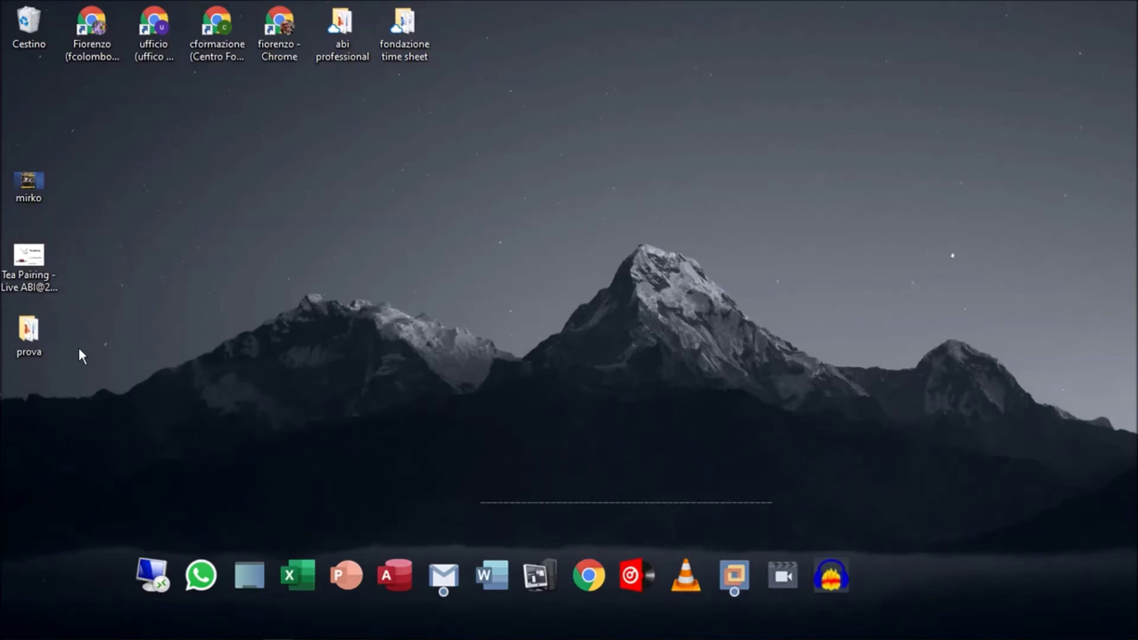
pyautogui.doubleClick(29, 340)
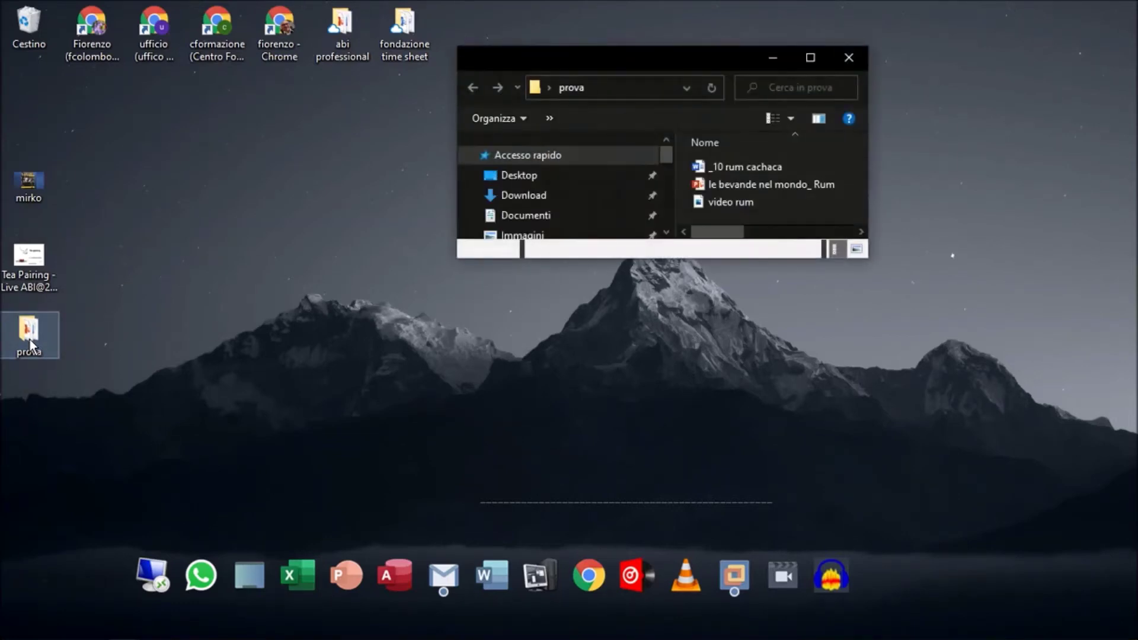
pyautogui.click(811, 57)
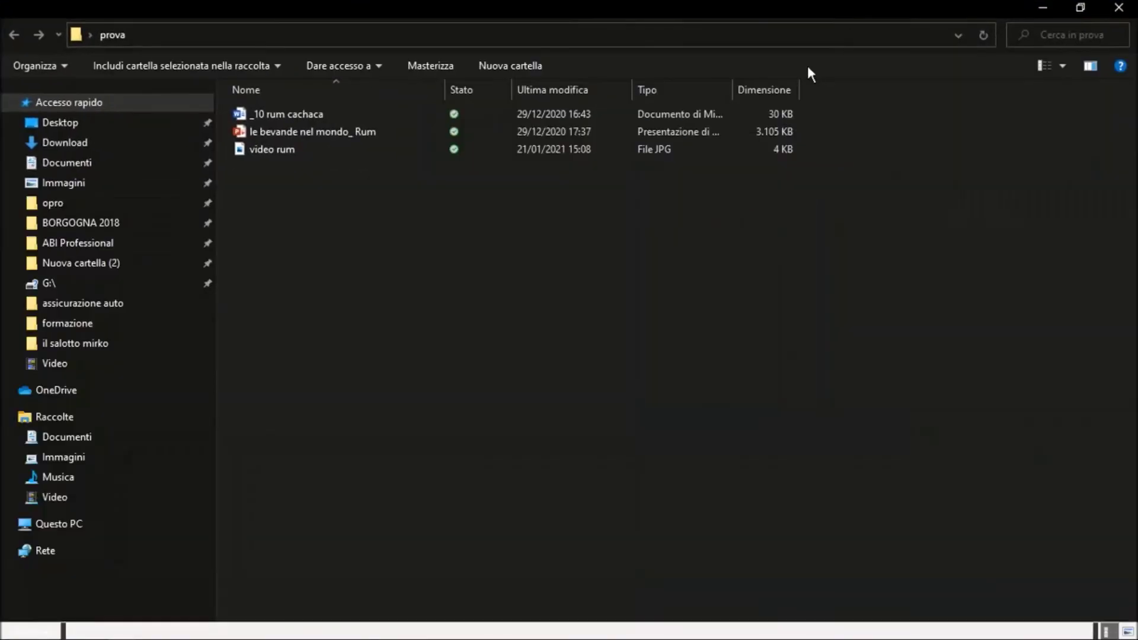
pyautogui.doubleClick(322, 130)
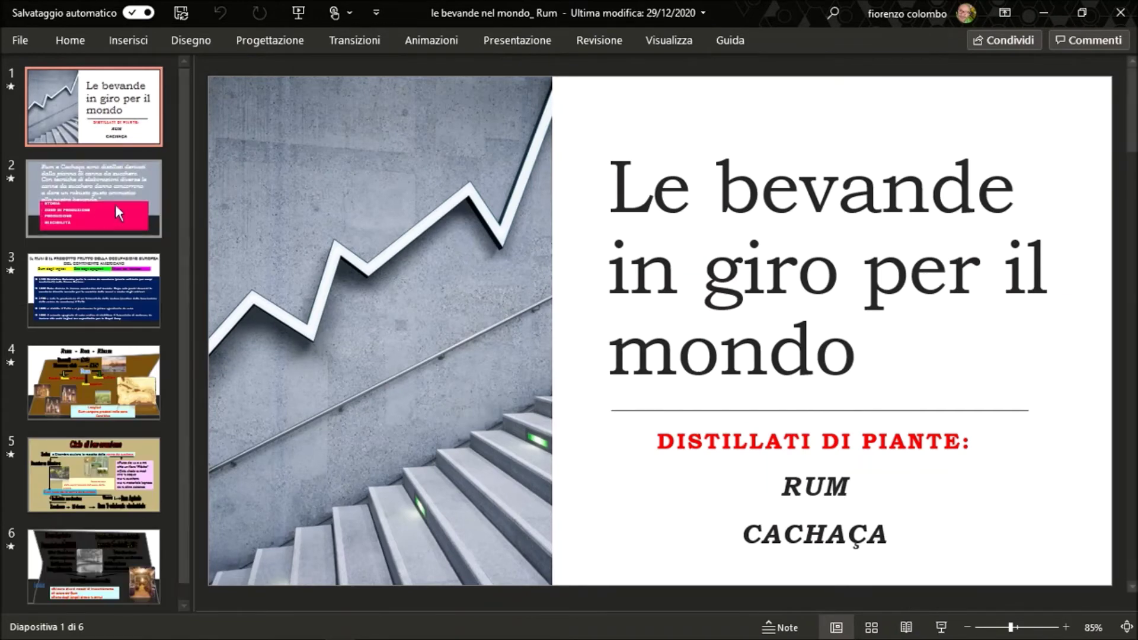
# Go through slides 2 to 5 of the rum presentation for the meeting audience.
pyautogui.click(105, 201)
pyautogui.click(108, 289)
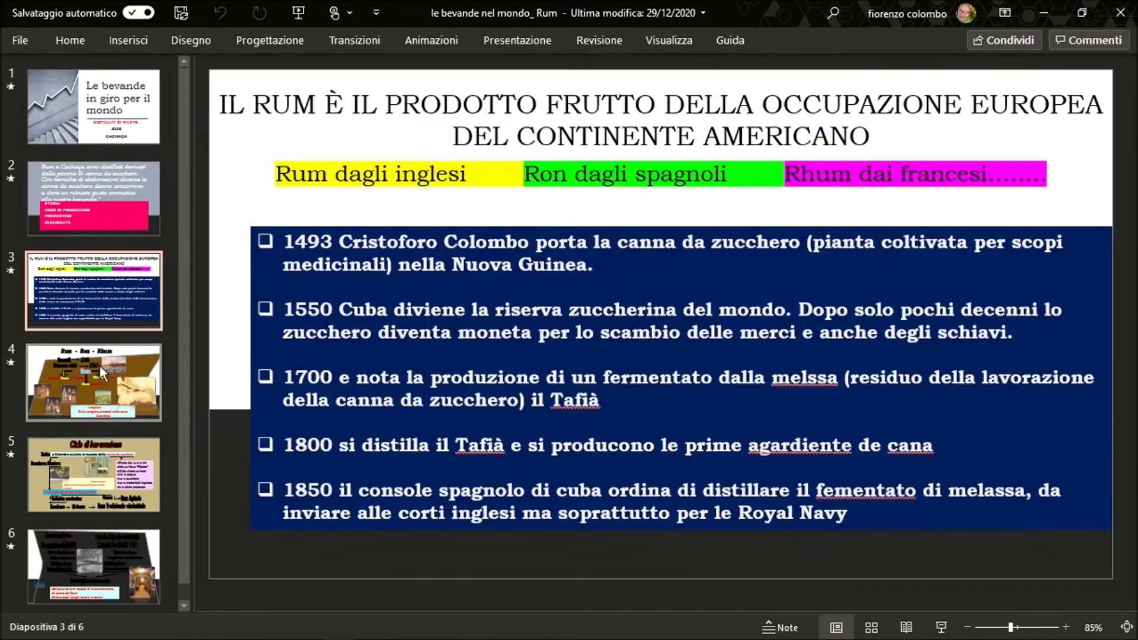
pyautogui.click(98, 365)
pyautogui.click(122, 474)
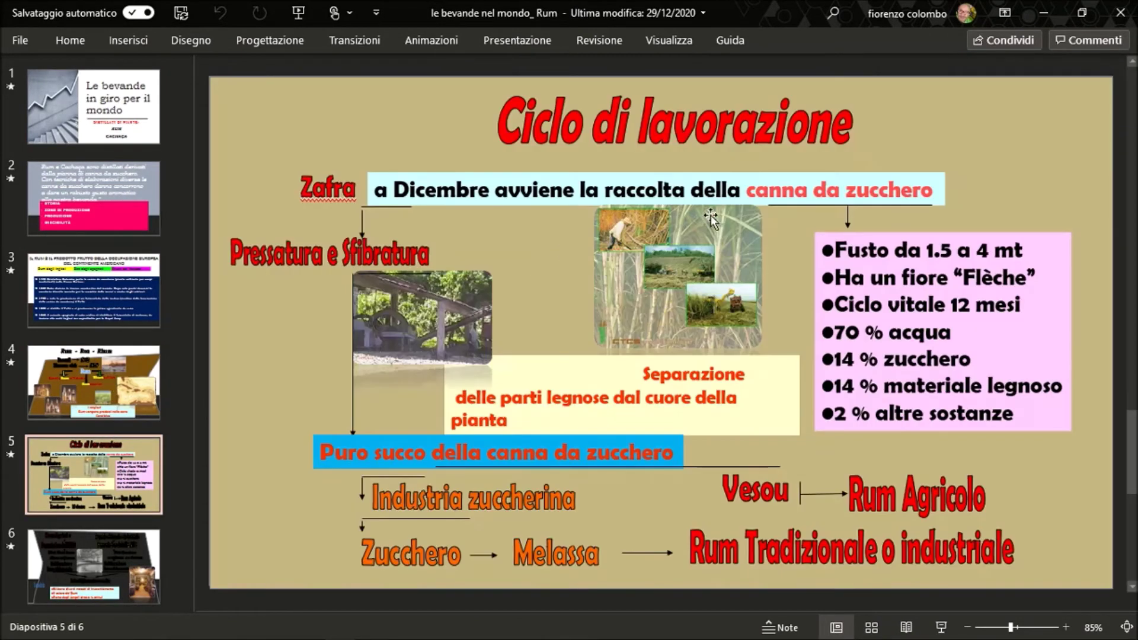
# Close the rum presentation and the prova folder, and return to the browser's Classroom coursework page.
pyautogui.click(1118, 11)
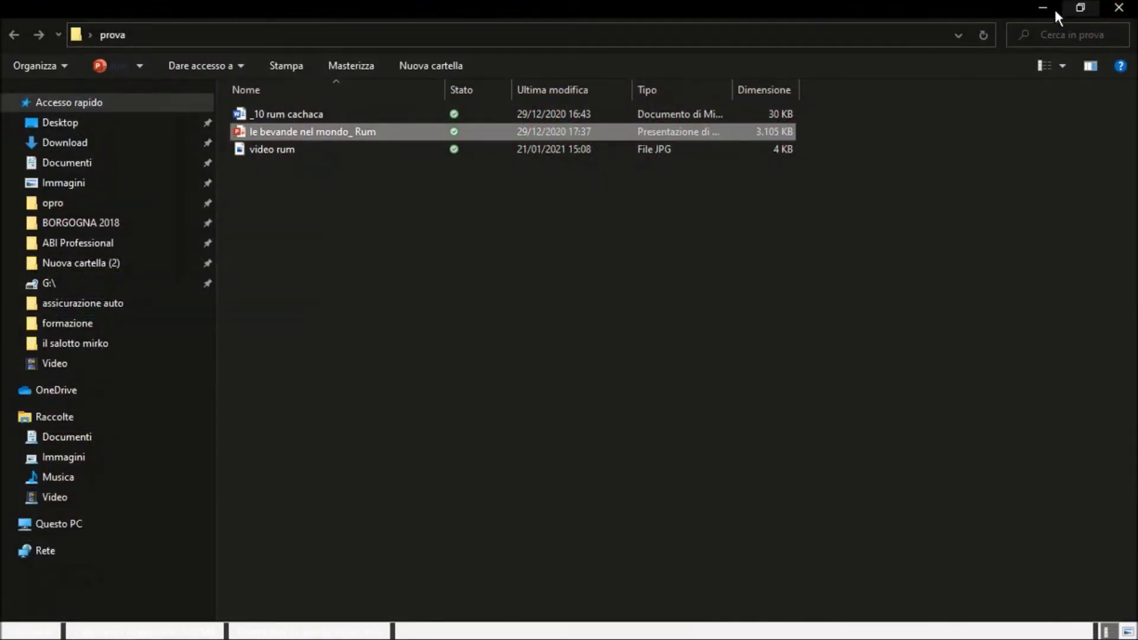
pyautogui.click(1121, 11)
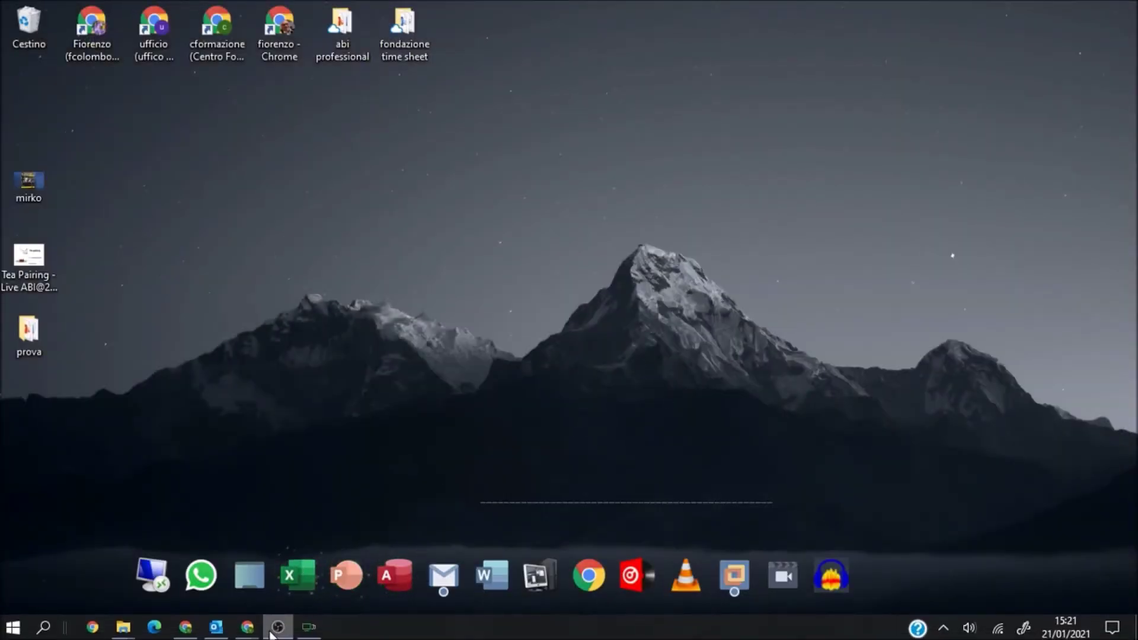
pyautogui.moveTo(248, 626)
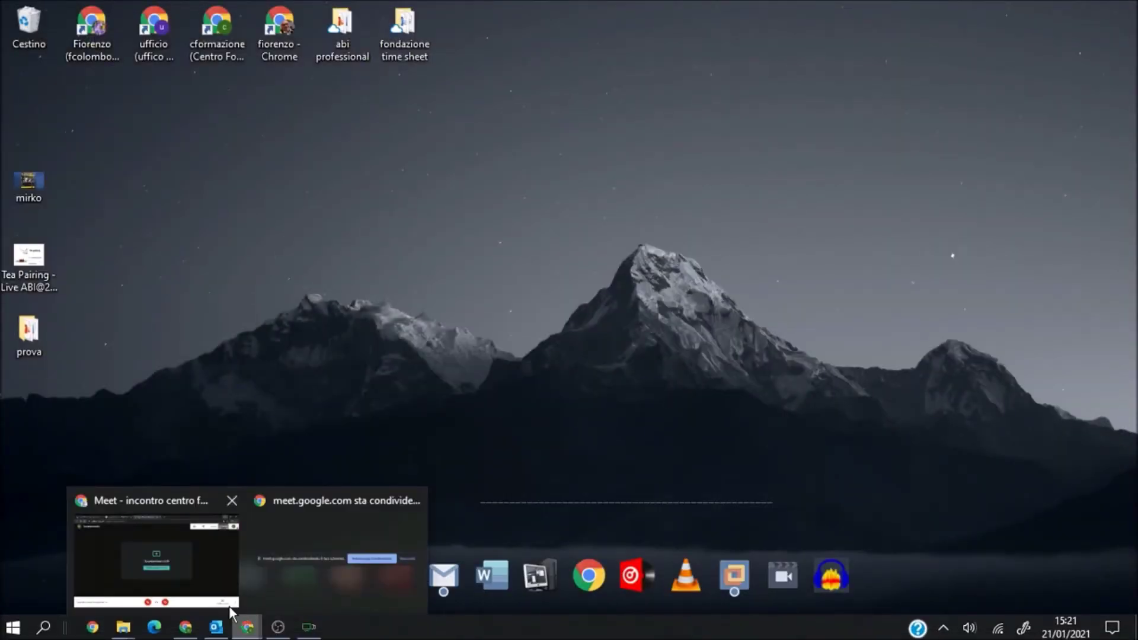
pyautogui.click(193, 560)
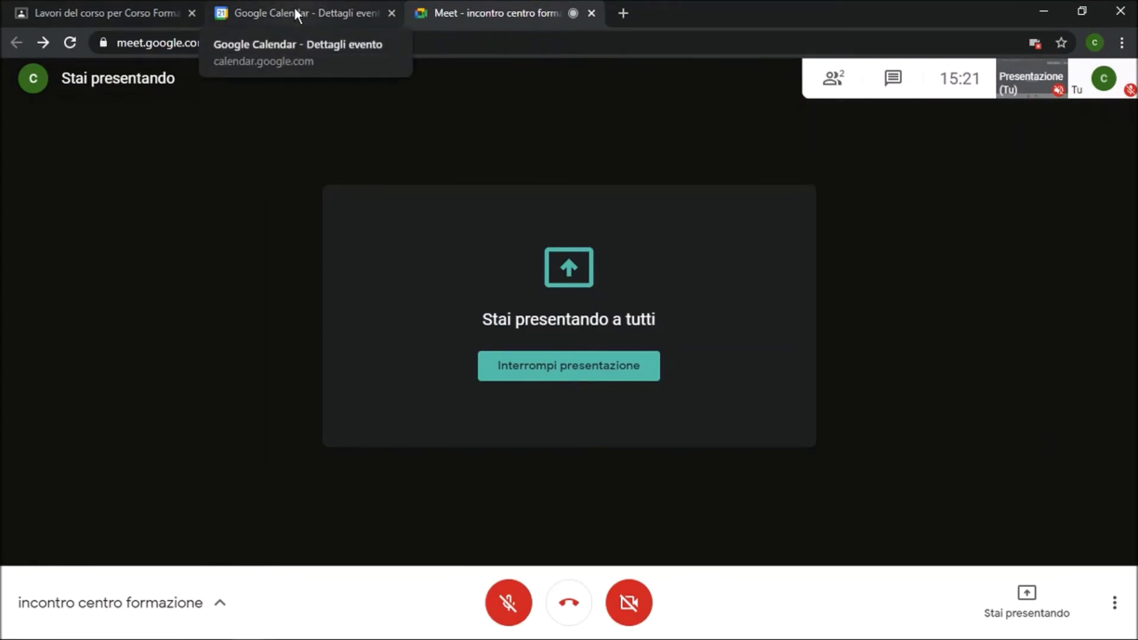
pyautogui.click(157, 7)
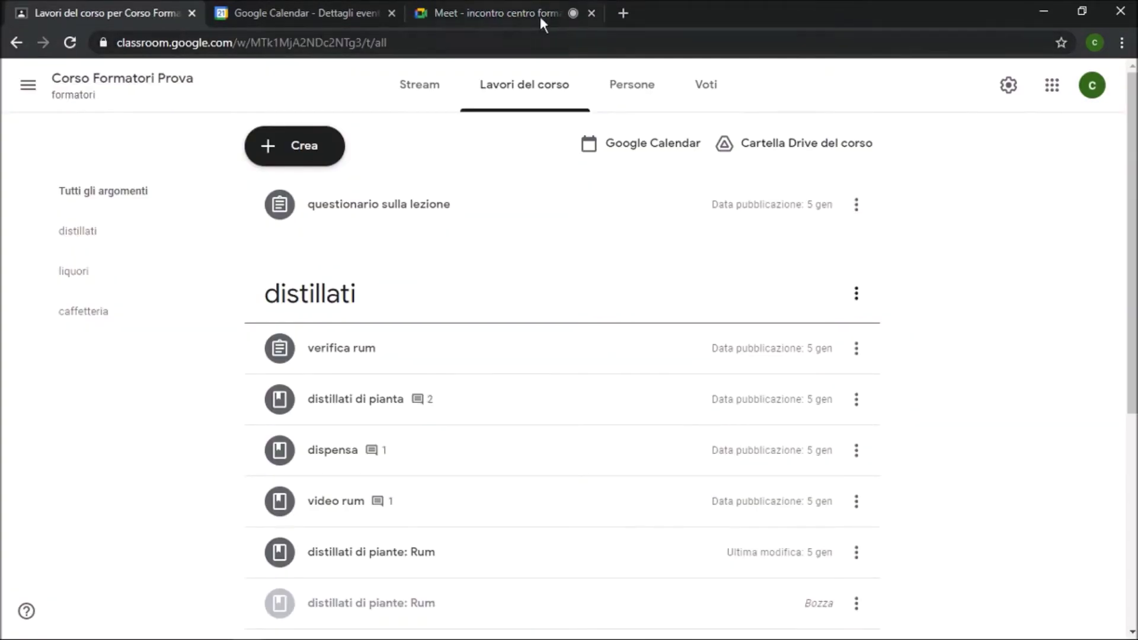
# Search for moduli google in a new browser tab and open Google Forms from its official page.
pyautogui.click(625, 11)
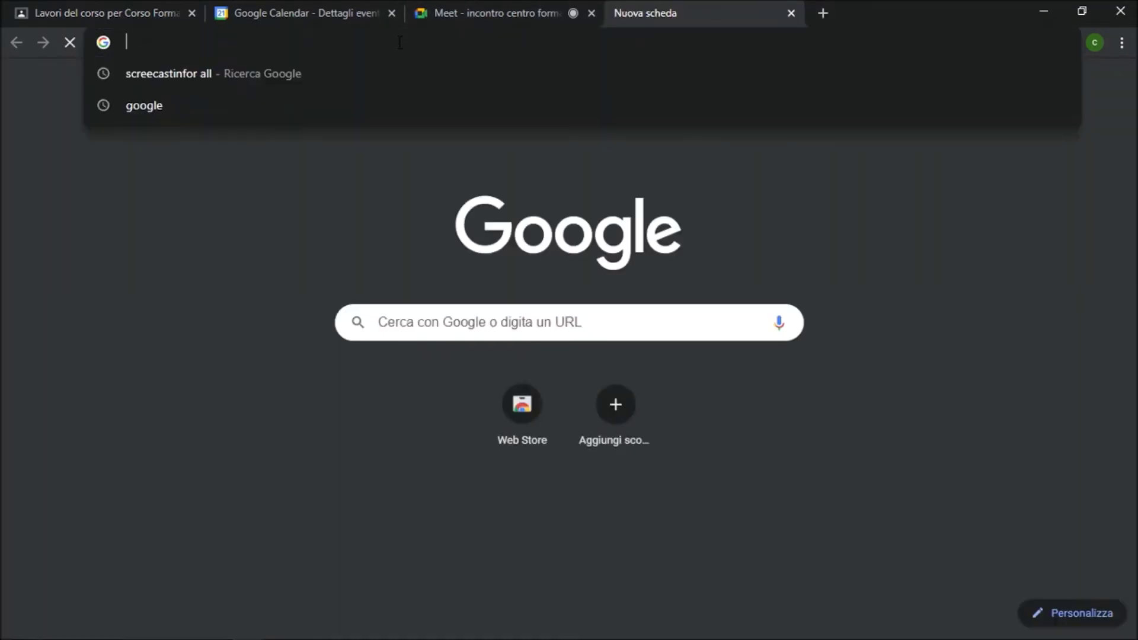
pyautogui.write('mo')
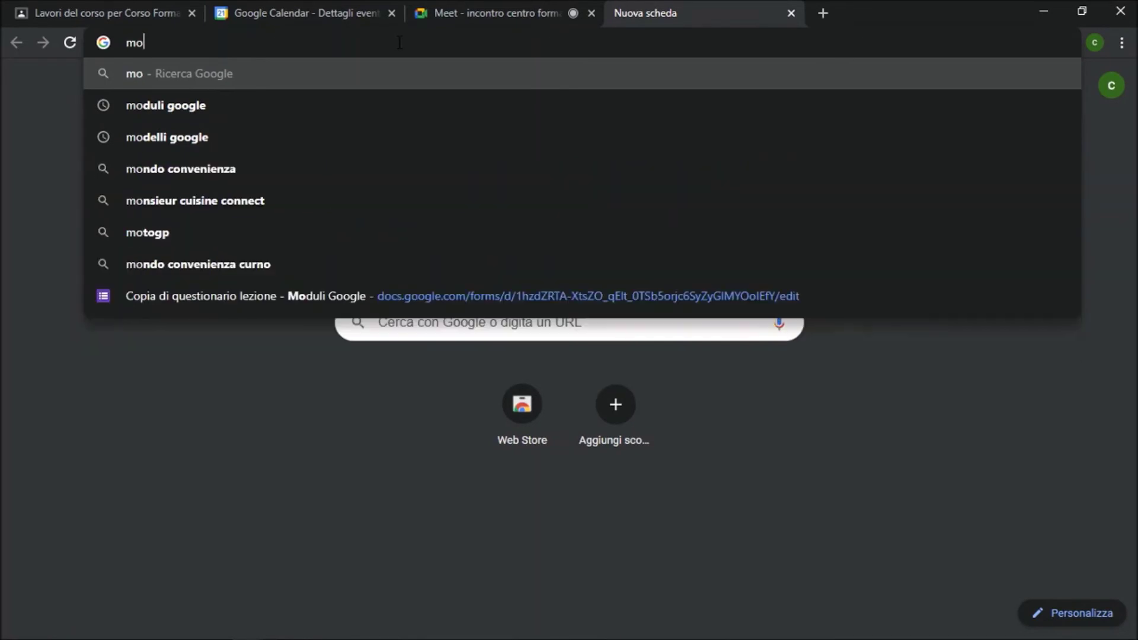
pyautogui.write('duli')
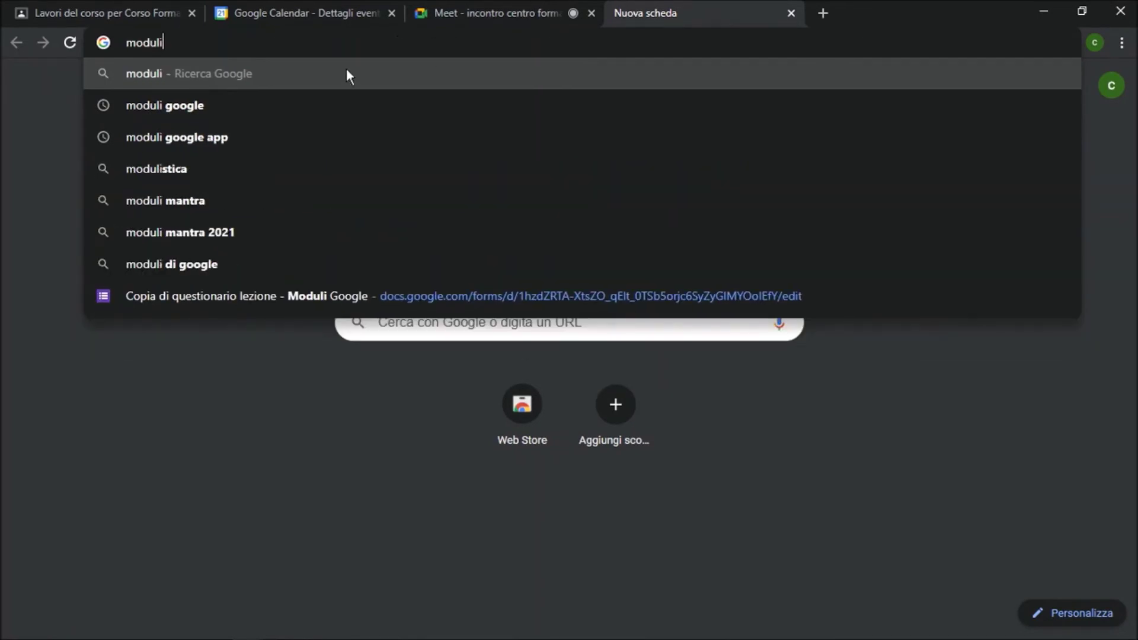
pyautogui.click(229, 106)
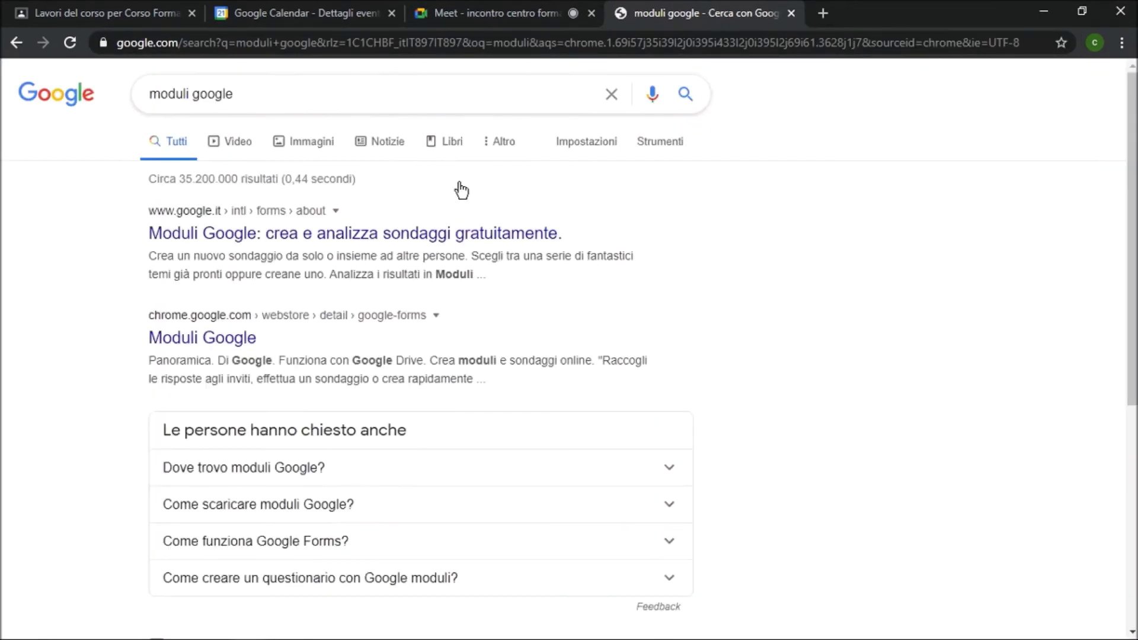
pyautogui.click(232, 237)
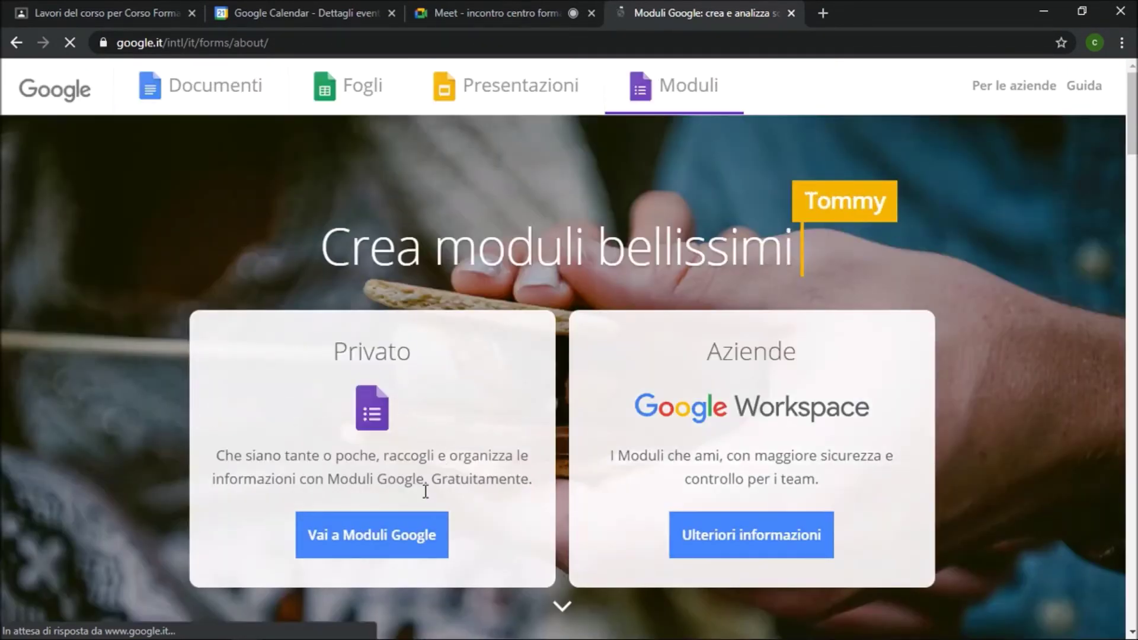
pyautogui.click(394, 543)
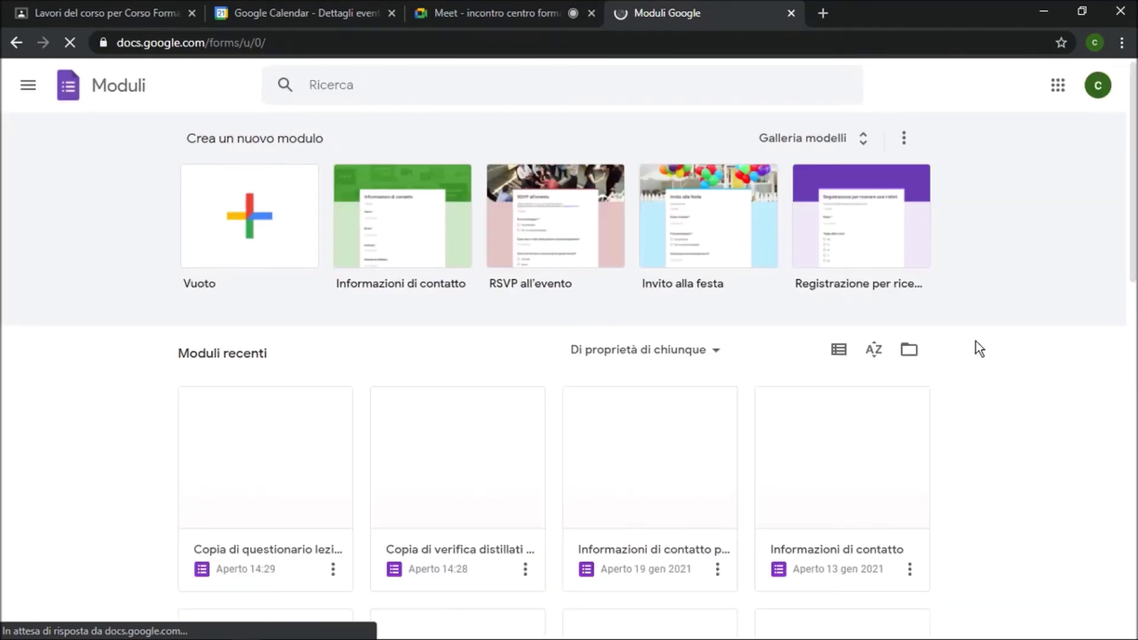
# Look through the recent forms in Google Forms, including the lesson questionnaires and tests, and close its tab.
pyautogui.scroll(-3, 892, 359)
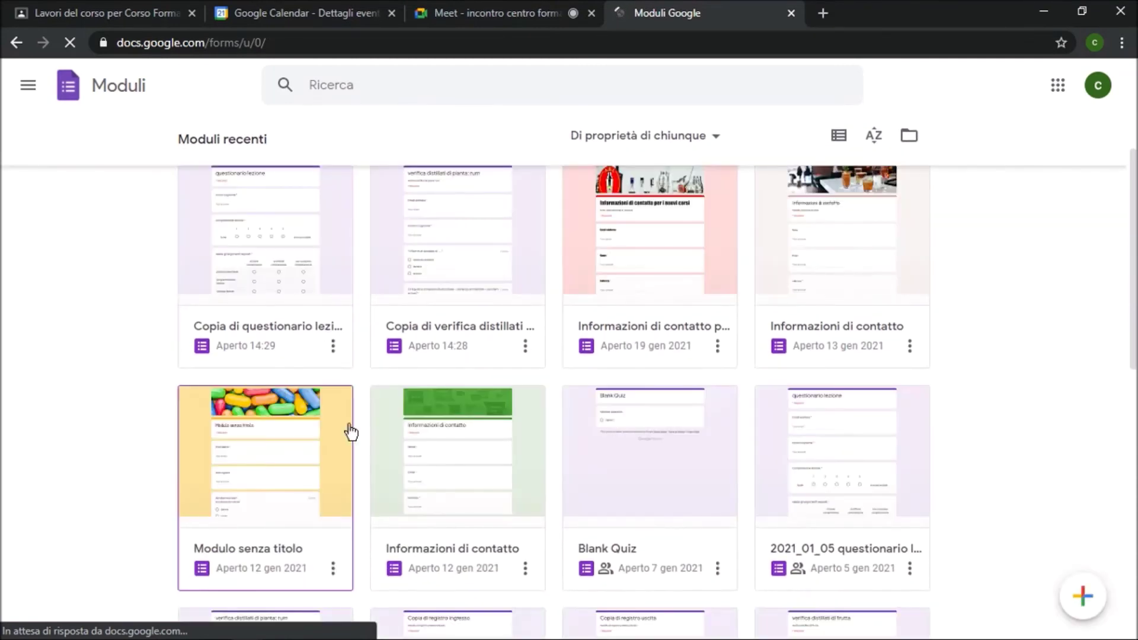
pyautogui.scroll(-3, 729, 354)
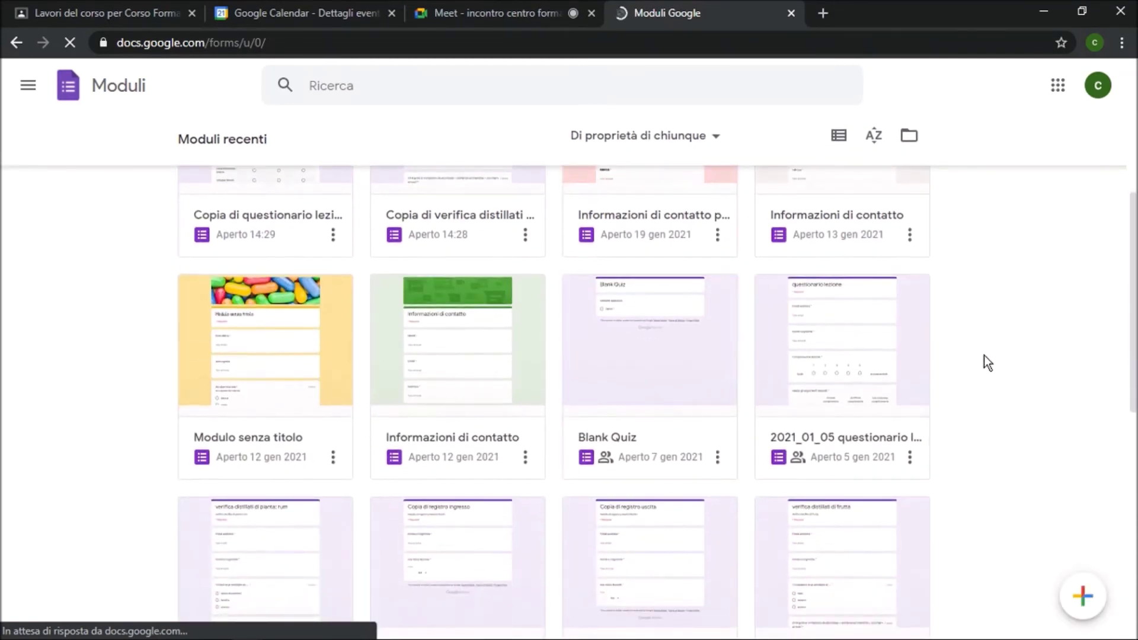
pyautogui.scroll(-5, 643, 348)
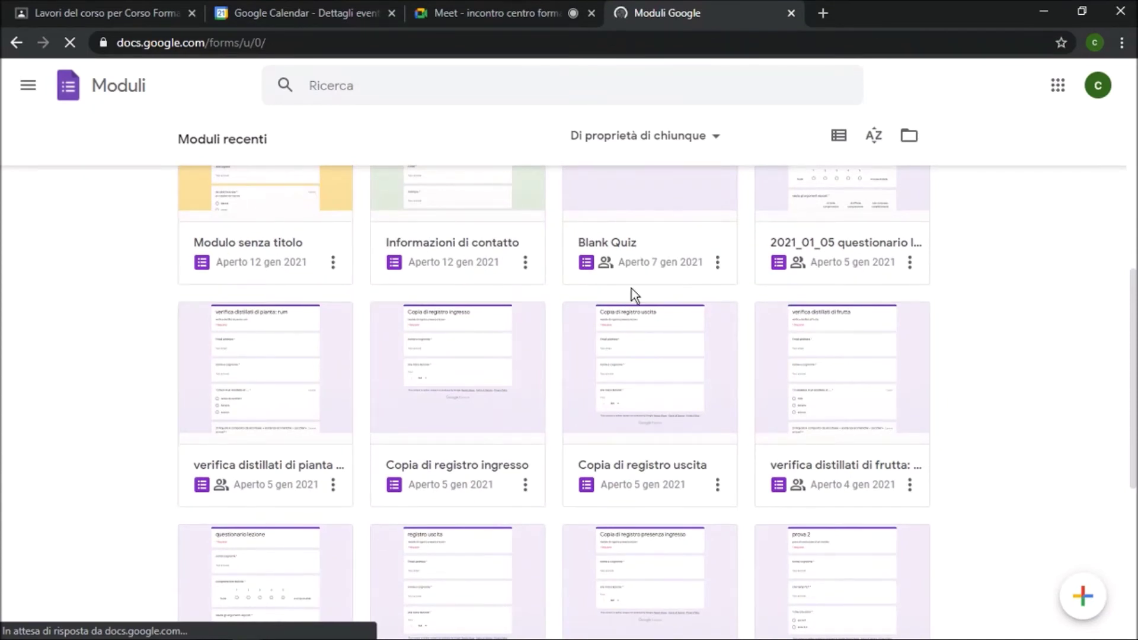
pyautogui.scroll(6, 216, 246)
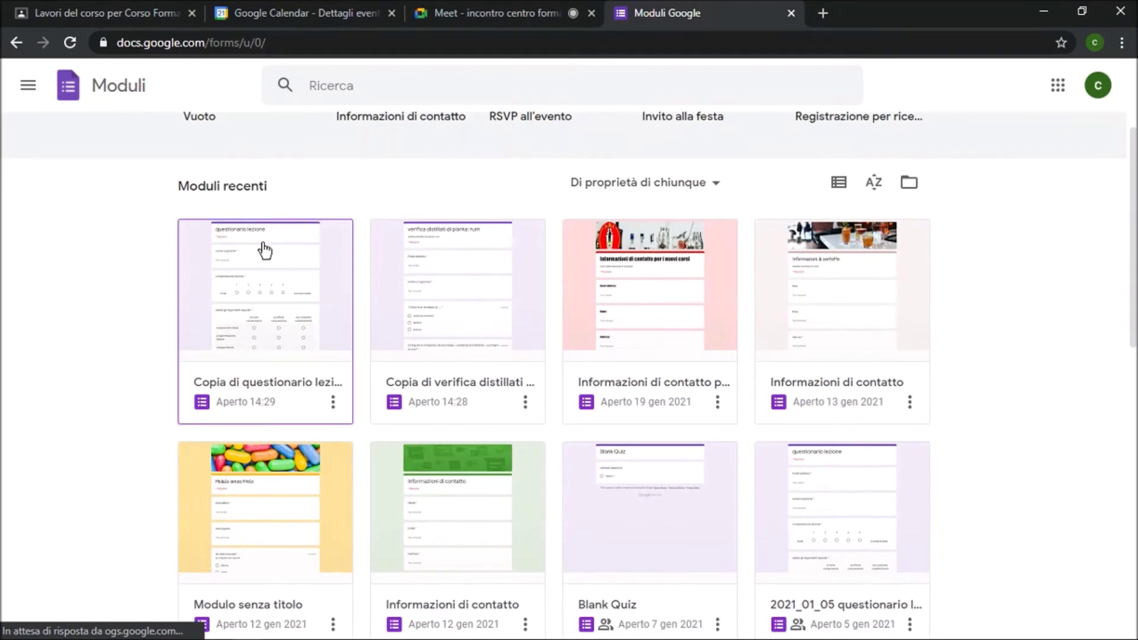
pyautogui.scroll(3, 313, 247)
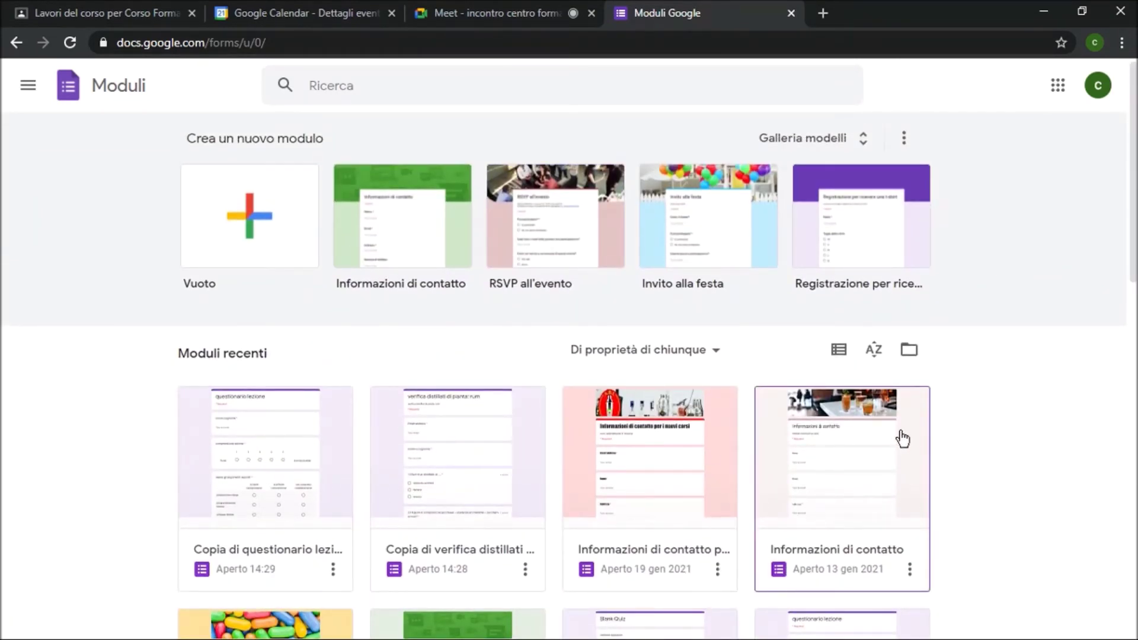
pyautogui.click(792, 13)
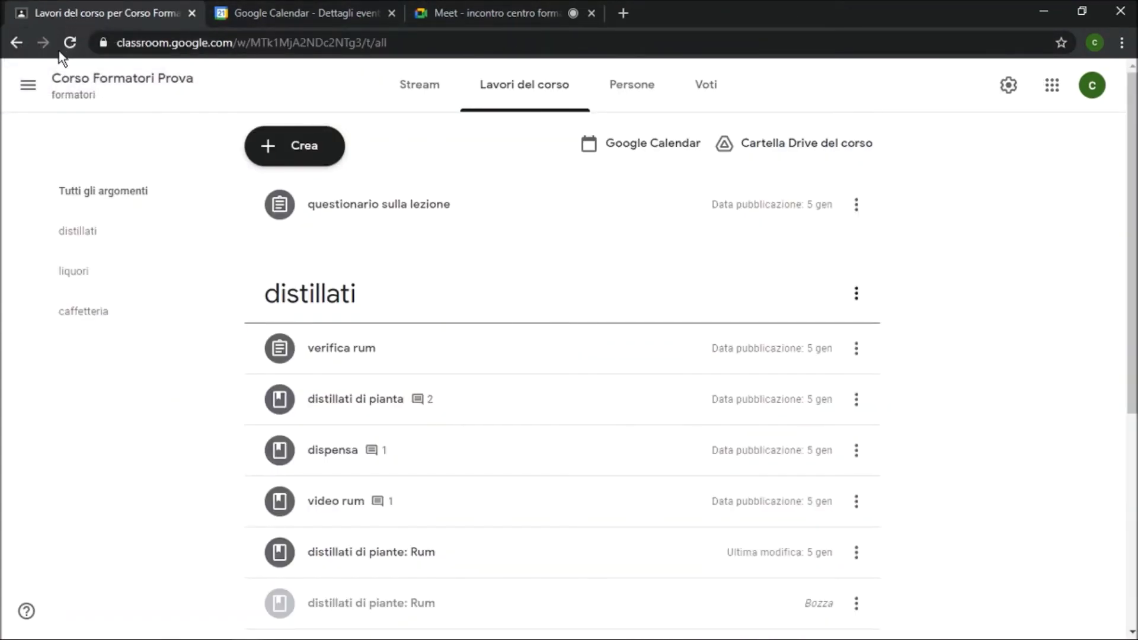
# Return to the Classroom stream, choose Corso Formatori Prova from the course list and show its teachers and students.
pyautogui.click(15, 42)
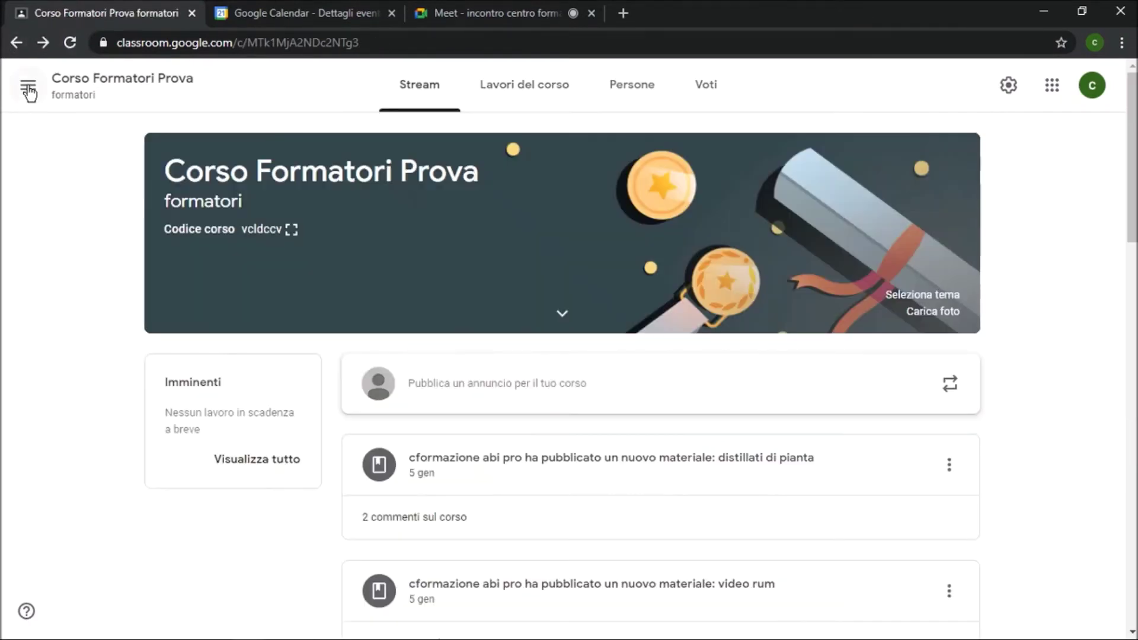
pyautogui.click(28, 85)
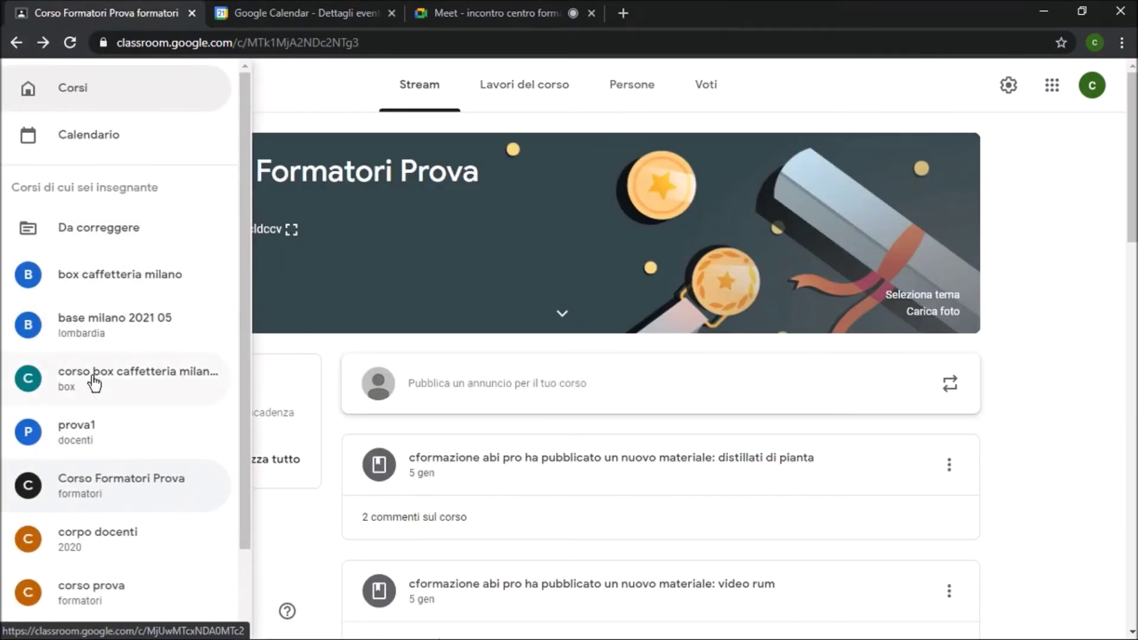
pyautogui.click(106, 485)
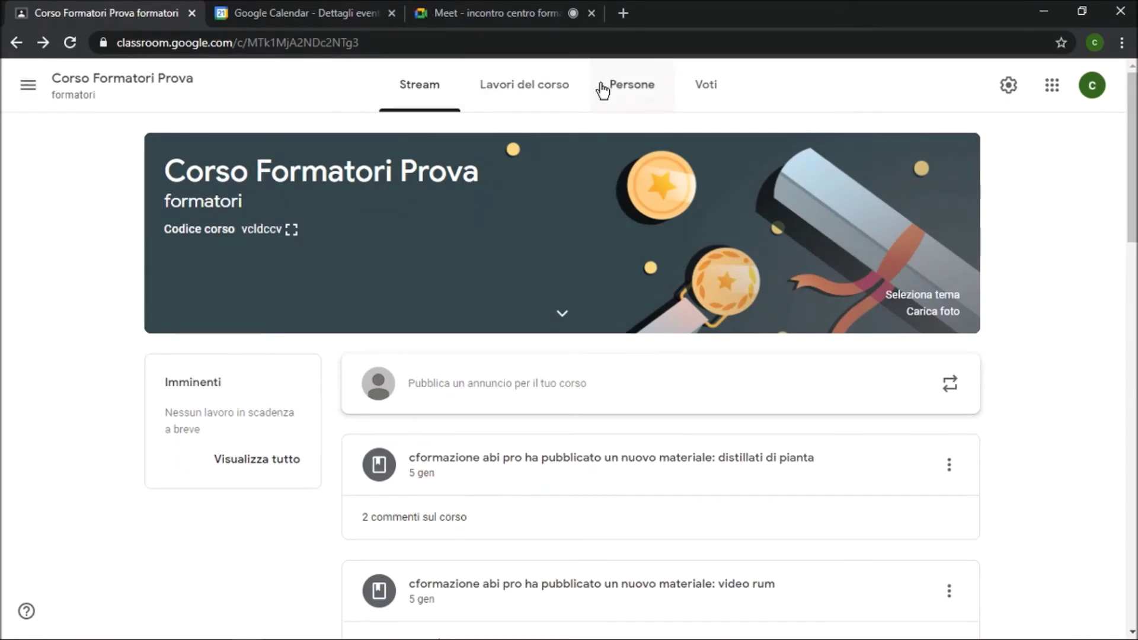
pyautogui.click(649, 96)
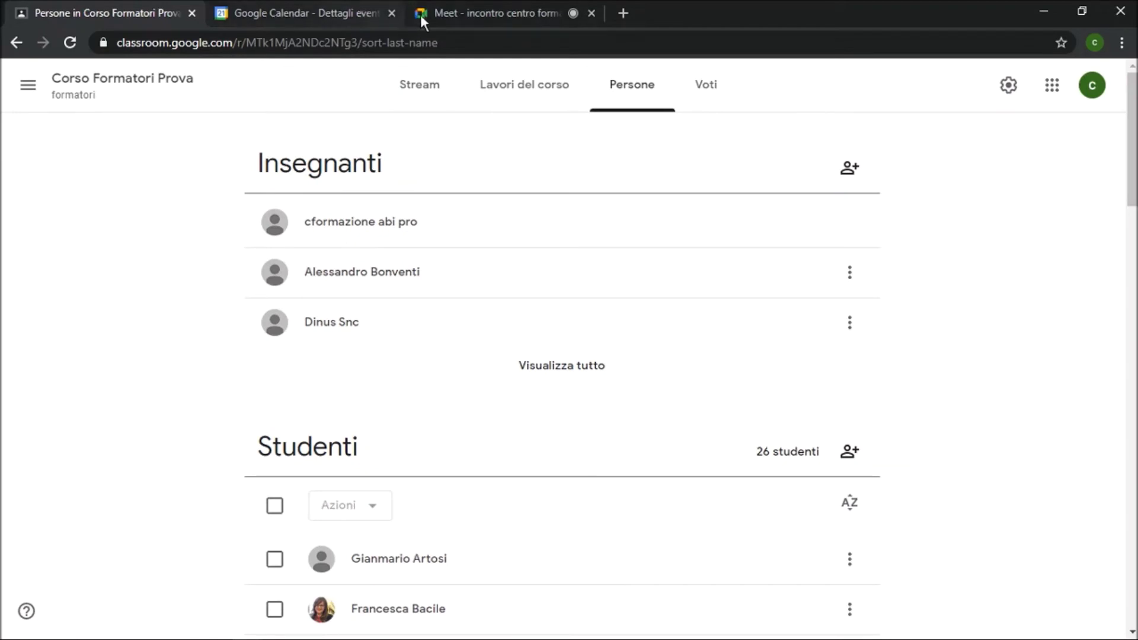
# Revisit the open Meet, Calendar and Classroom pages, and close the browser window.
pyautogui.click(450, 13)
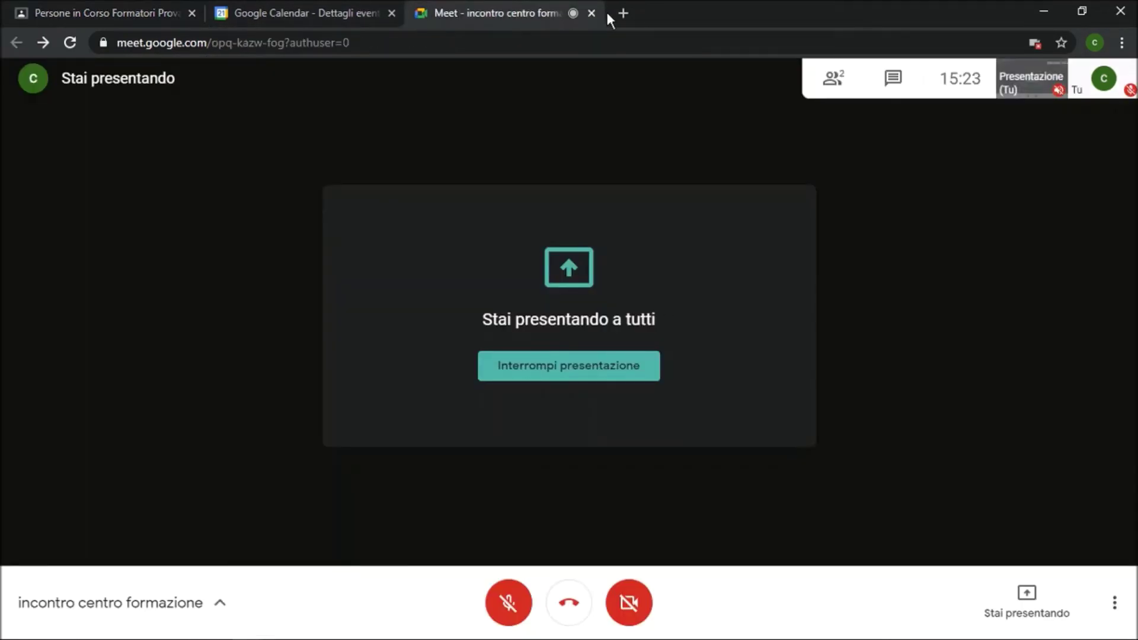
pyautogui.click(314, 14)
pyautogui.click(158, 14)
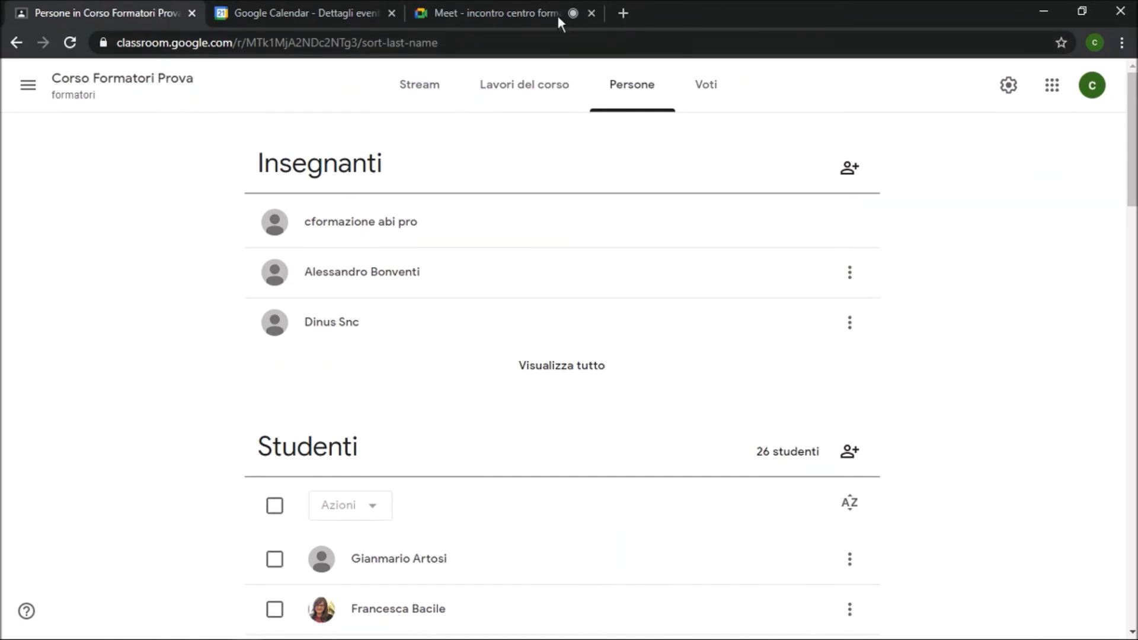
pyautogui.click(1122, 12)
pyautogui.press('a')
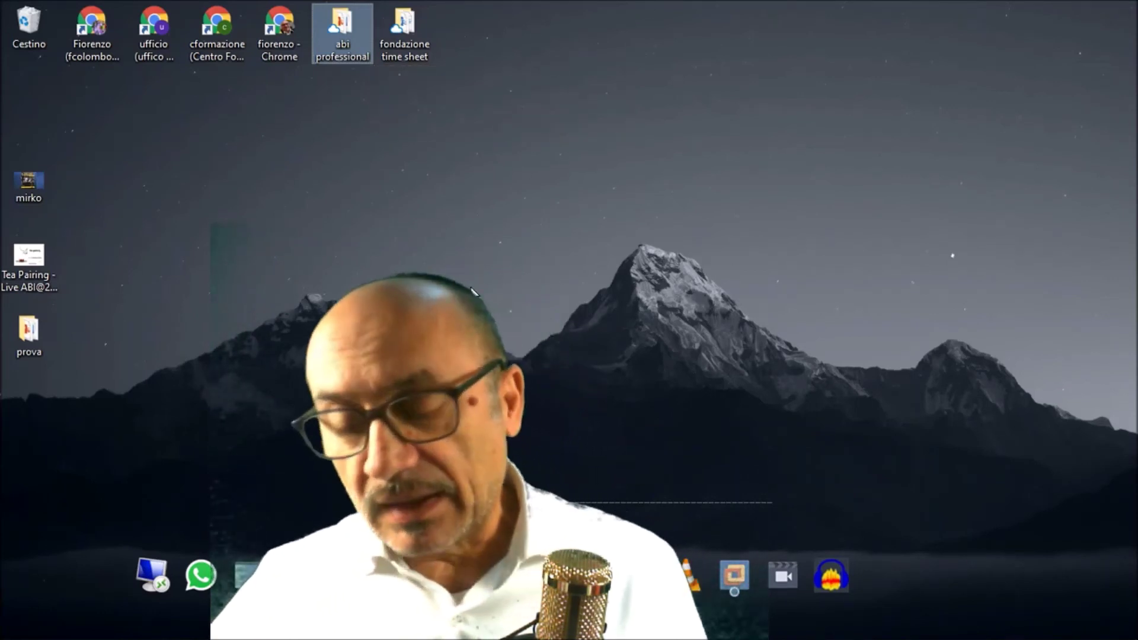
# Open the prova folder, point out the _10 rum cachaca document and the video rum file, and close the folder.
pyautogui.click(33, 331)
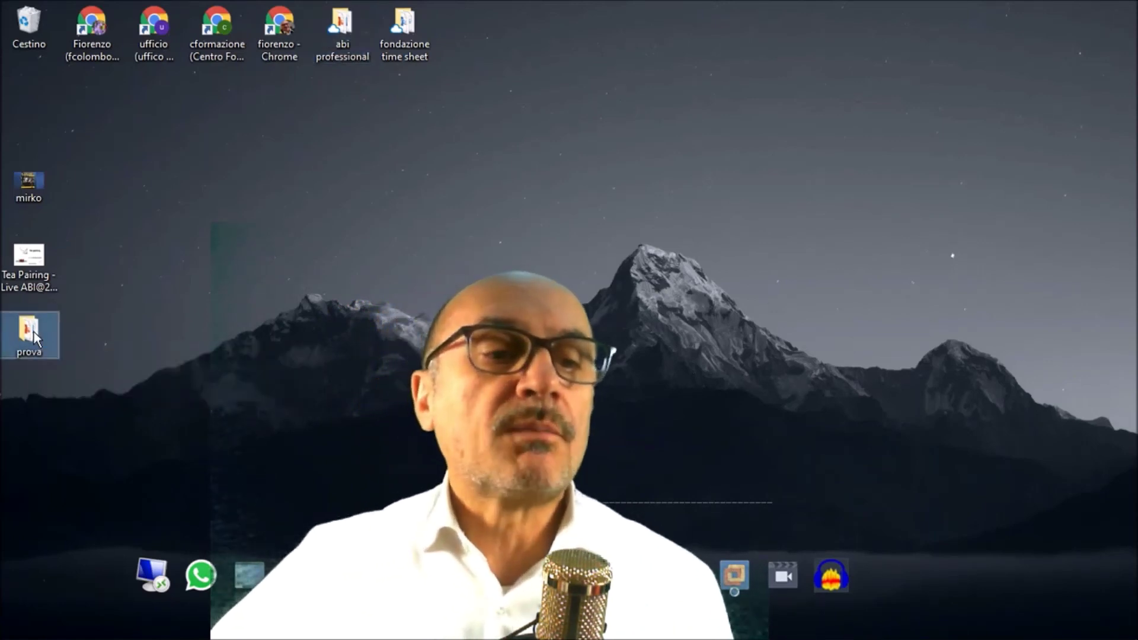
pyautogui.doubleClick(33, 331)
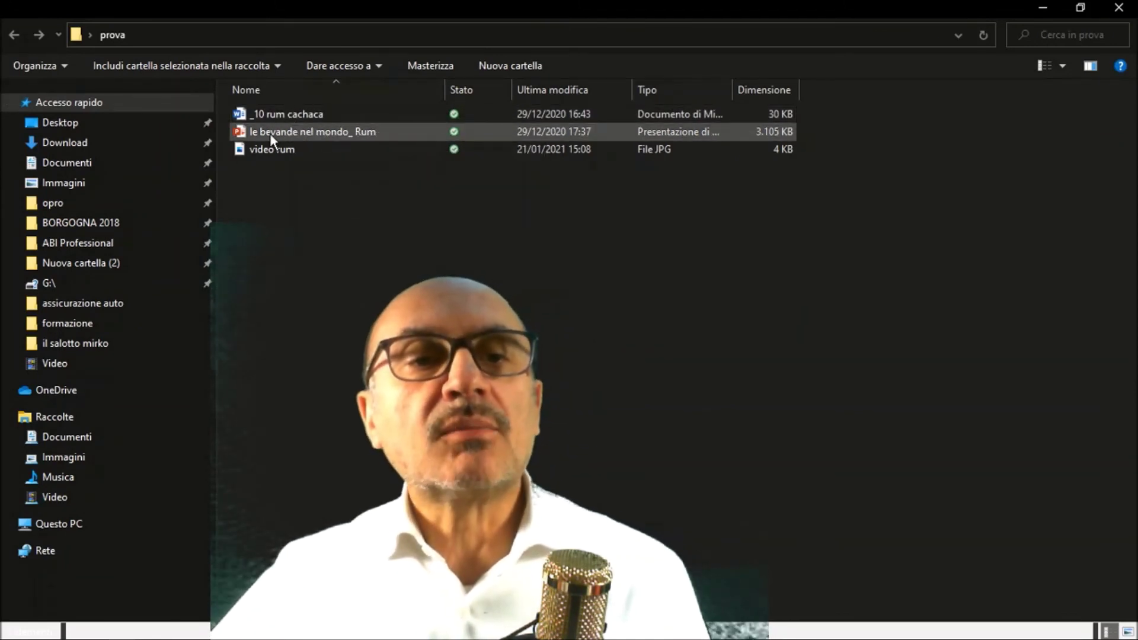
pyautogui.moveTo(277, 137)
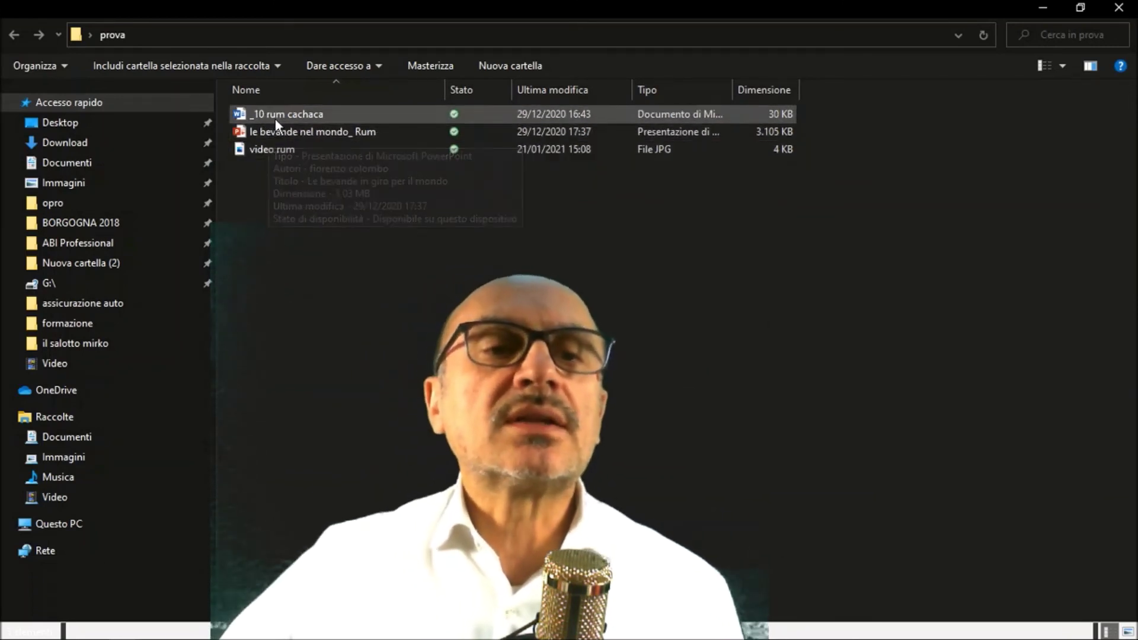
pyautogui.click(275, 114)
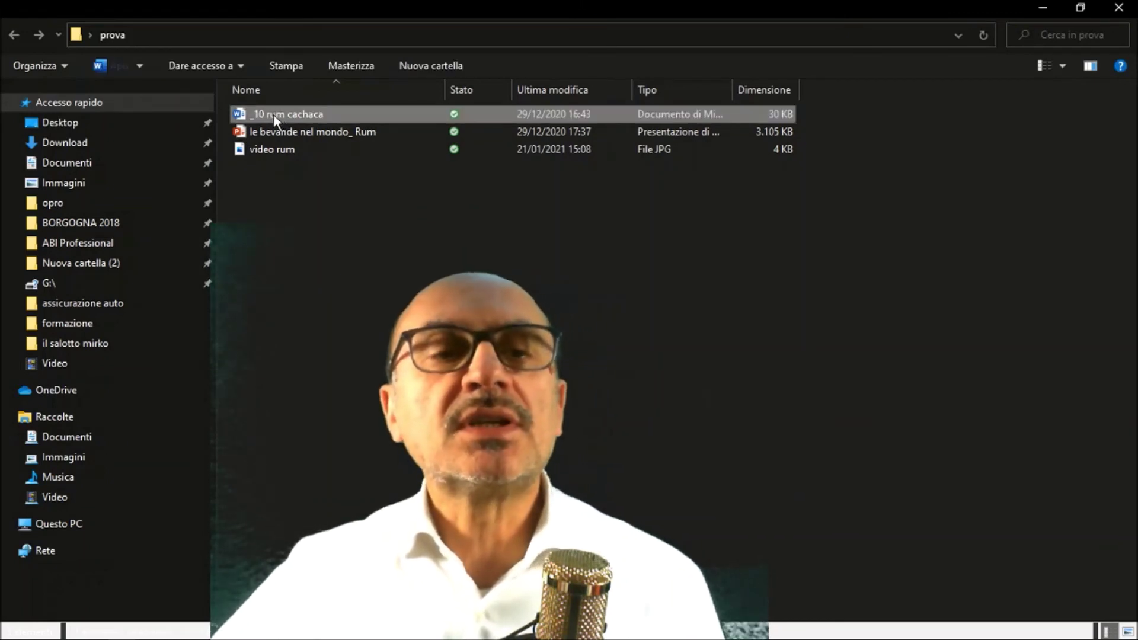
pyautogui.click(279, 151)
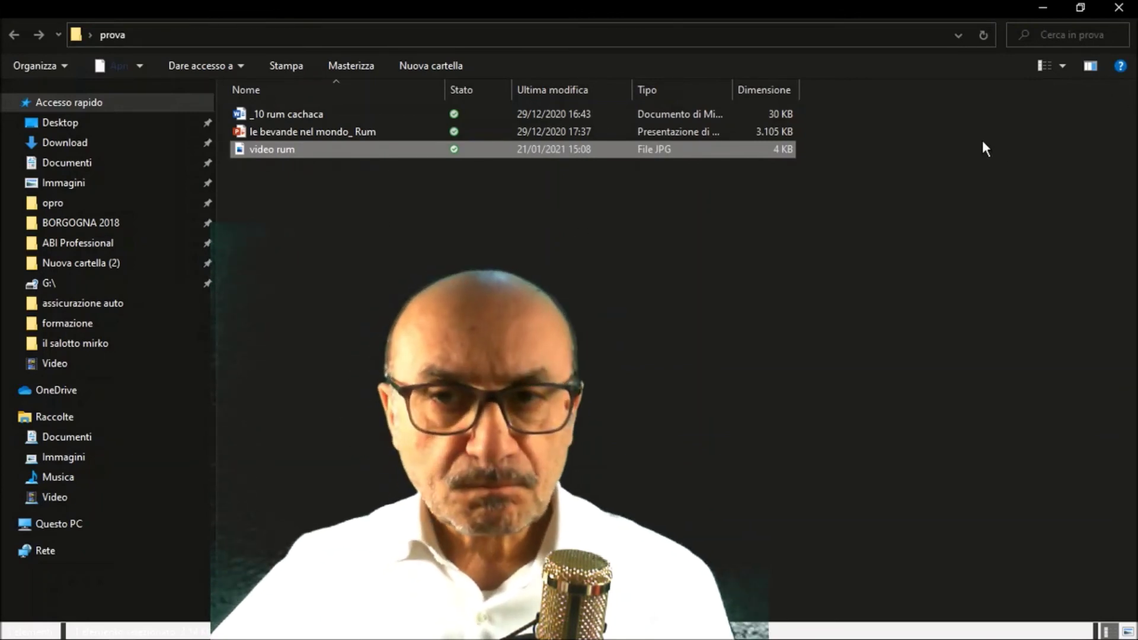
pyautogui.click(1118, 7)
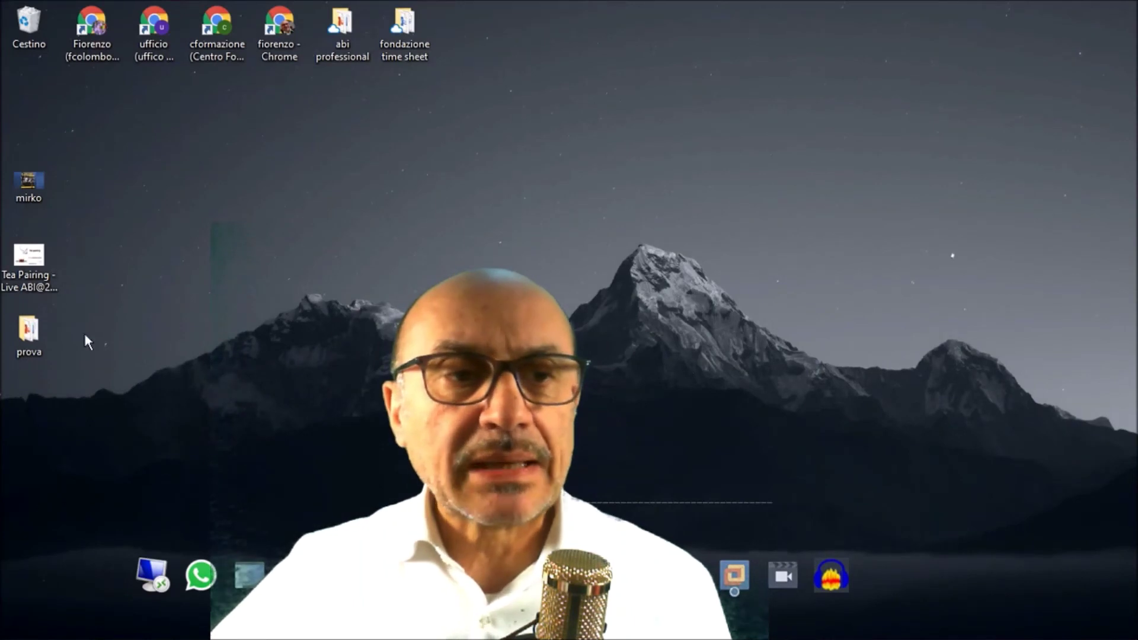